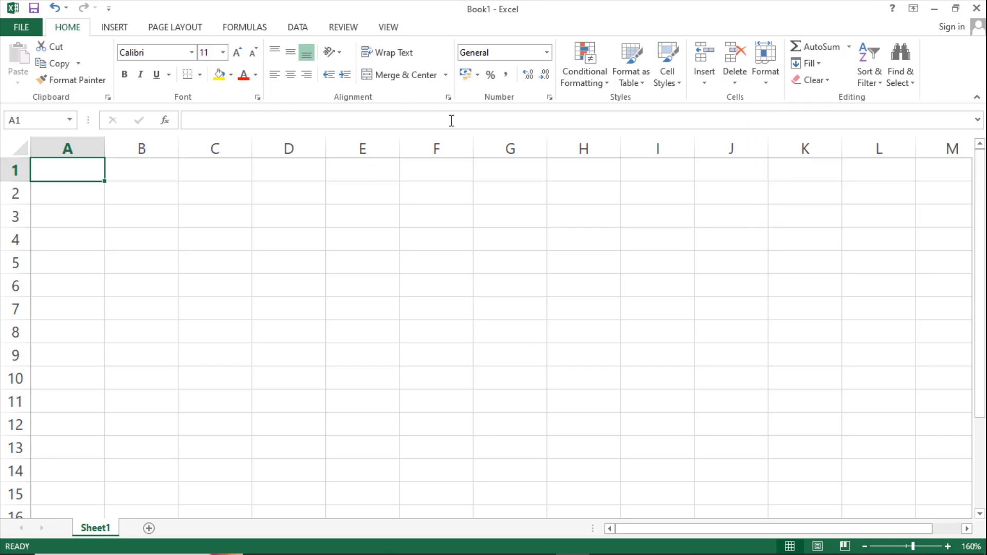
{"action": "left_click", "coordinate": [823, 72]}
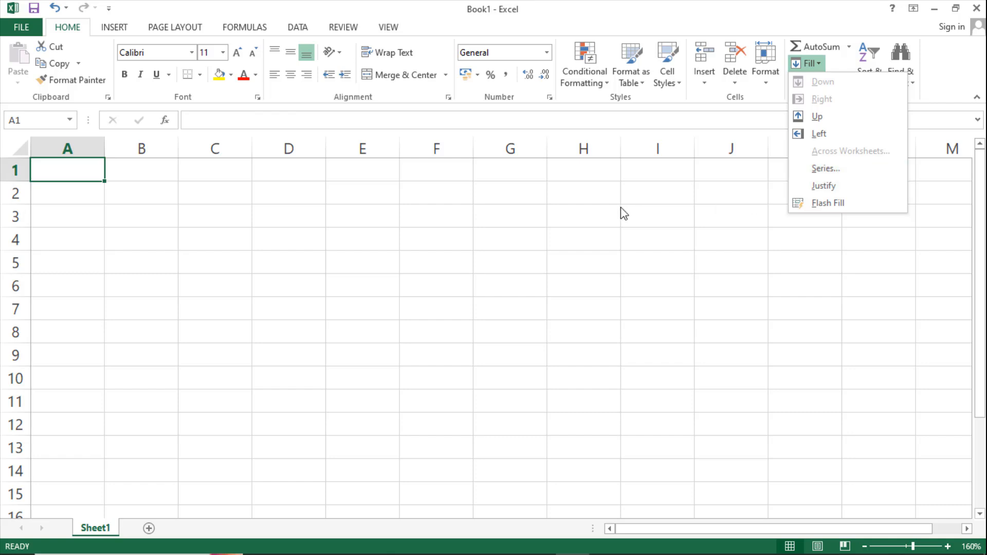
{"action": "left_click", "coordinate": [391, 205]}
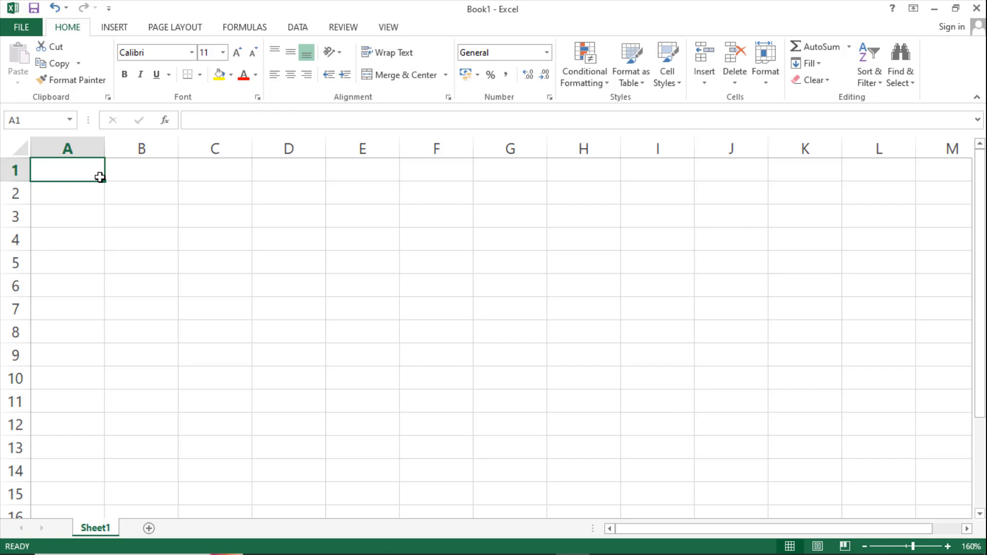
- Enter 1 in A1 and fill A1:A10 down the column with a linear series using step value 1
{"action": "type", "text": "1"}
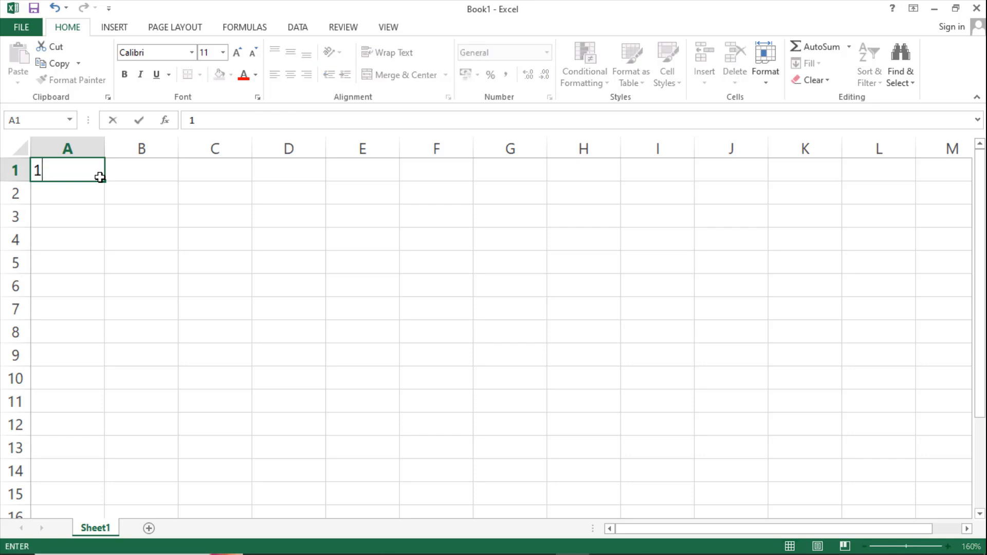
{"action": "key", "text": "Return"}
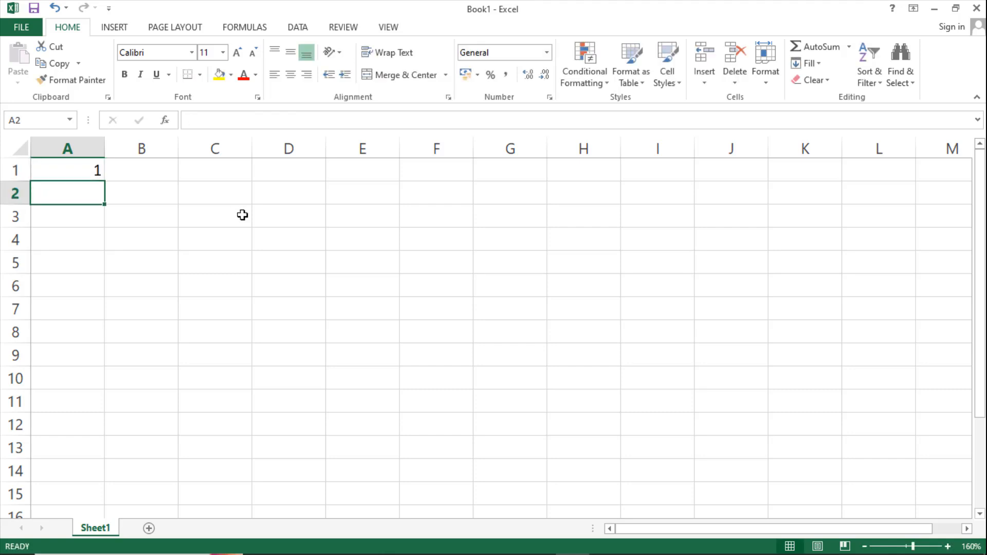
{"action": "left_click", "coordinate": [77, 170]}
{"action": "left_click_drag", "start_coordinate": [77, 170], "coordinate": [74, 376]}
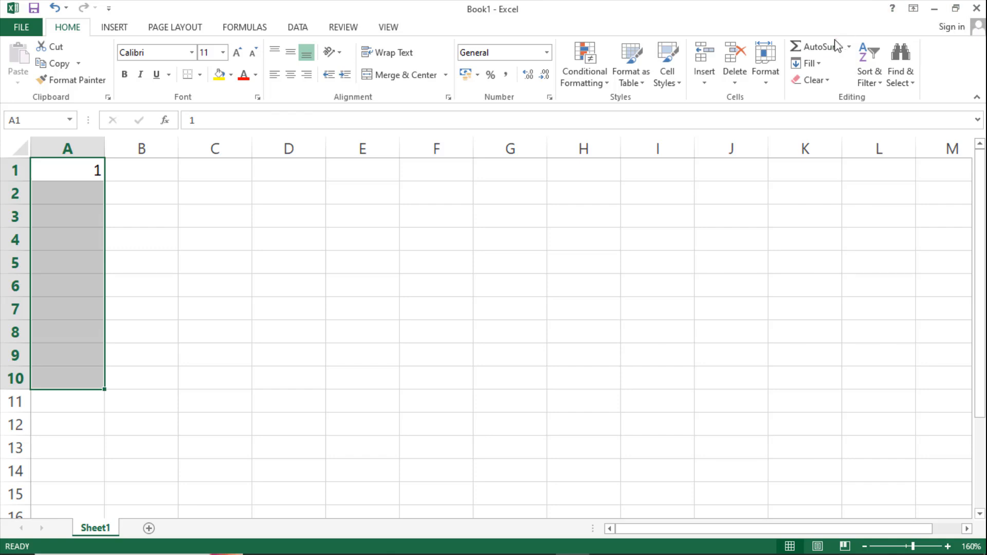
{"action": "left_click", "coordinate": [819, 63]}
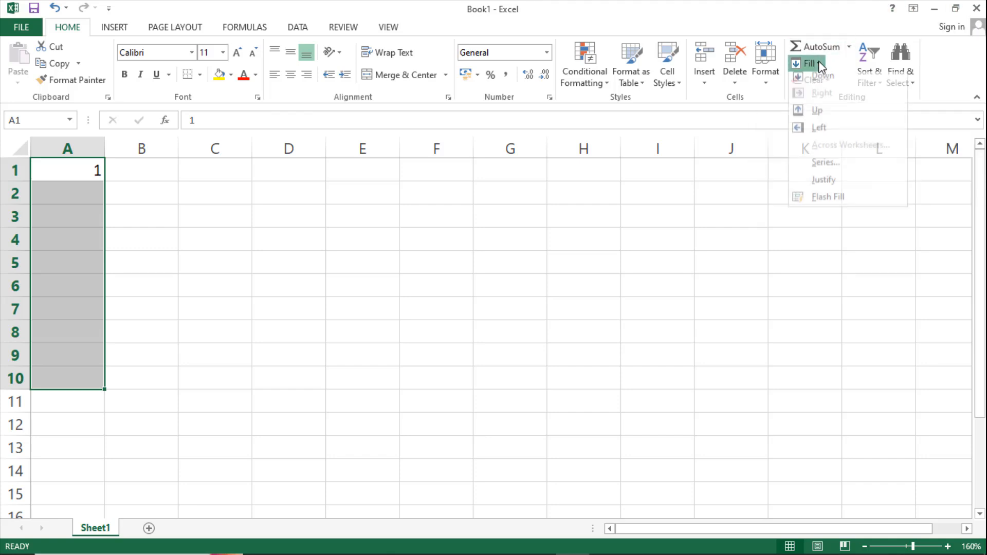
{"action": "left_click", "coordinate": [824, 168]}
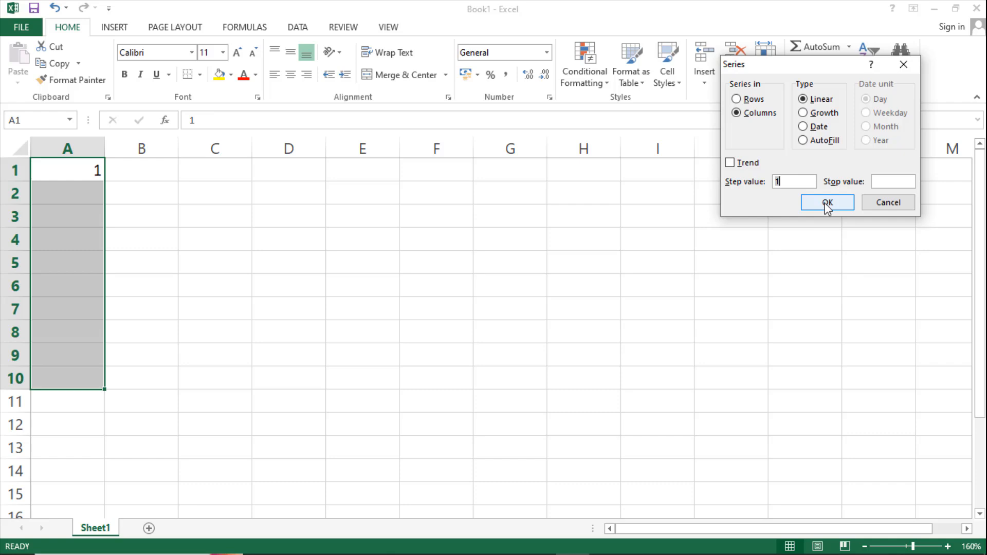
{"action": "left_click", "coordinate": [827, 203]}
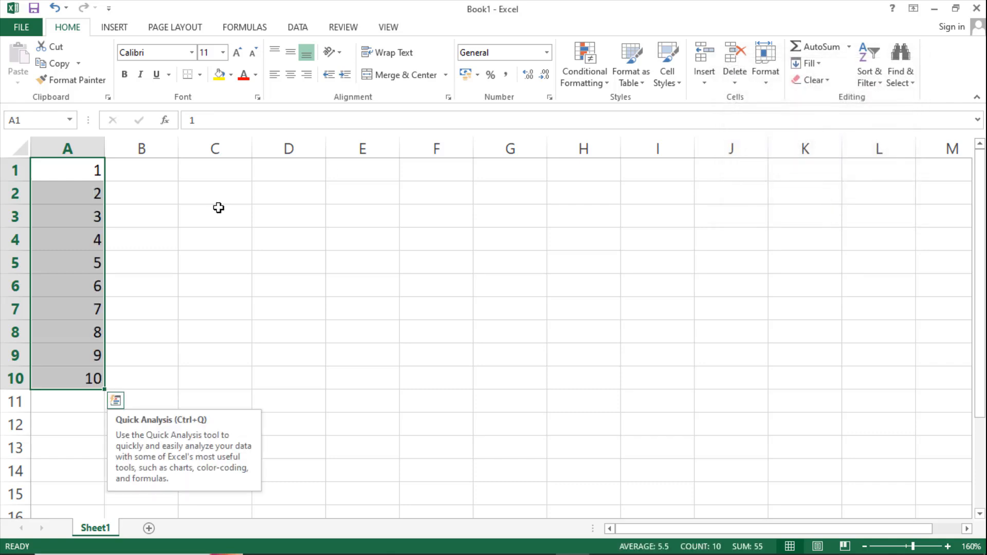
- Enter 10 in B1 and fill B1:B10 down the column with a linear series using step value 10
{"action": "left_click", "coordinate": [149, 167]}
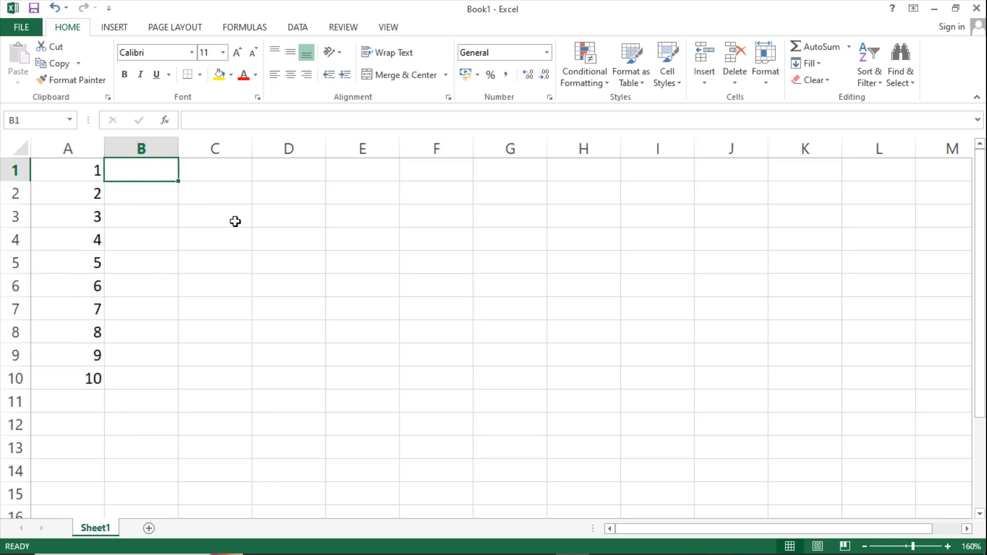
{"action": "type", "text": "10"}
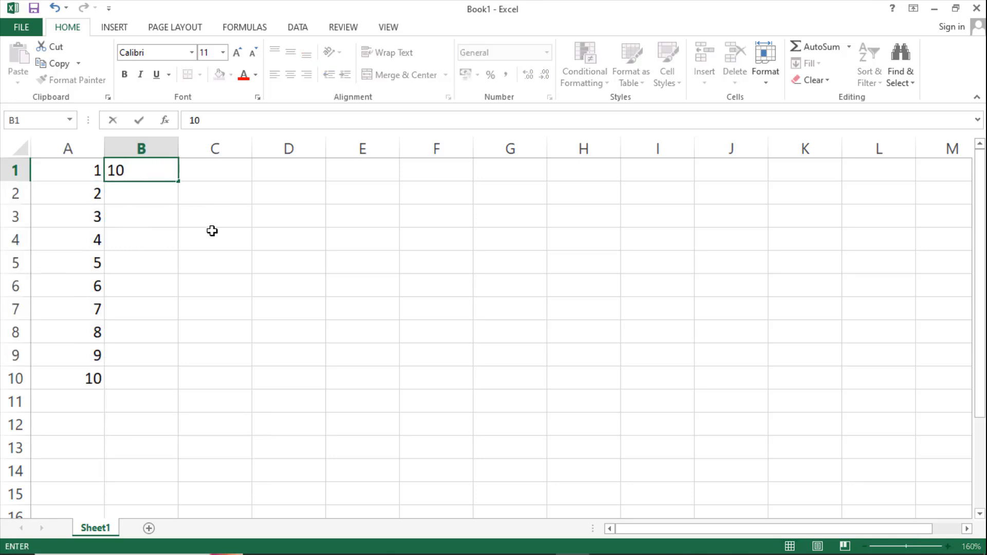
{"action": "key", "text": "ctrl+Return"}
{"action": "key", "text": "Return"}
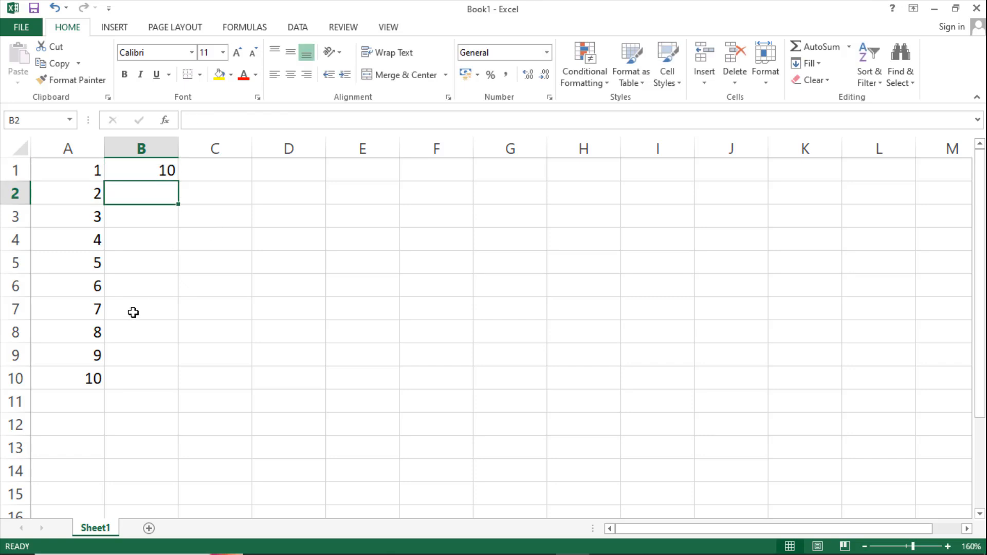
{"action": "left_click", "coordinate": [142, 172]}
{"action": "left_click_drag", "start_coordinate": [148, 197], "coordinate": [137, 374]}
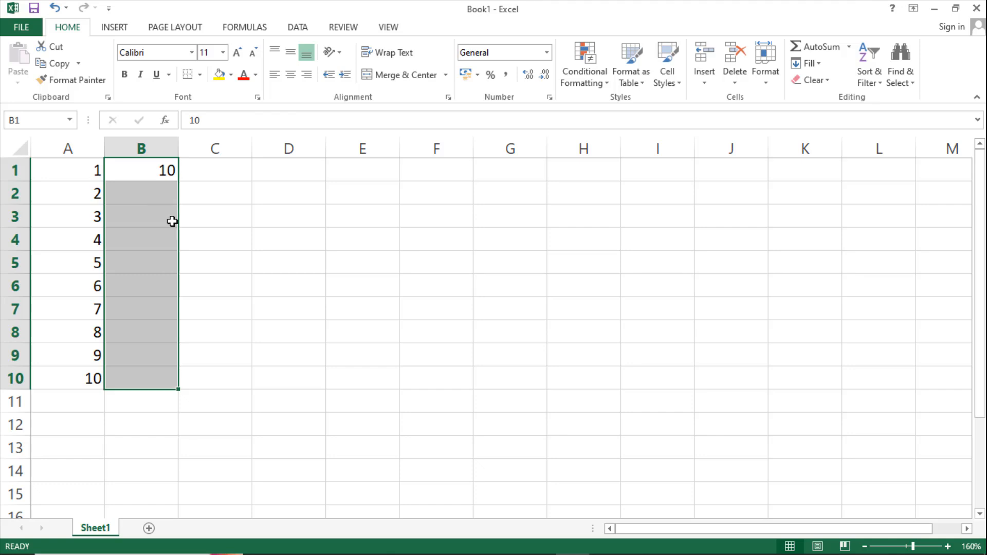
{"action": "left_click", "coordinate": [824, 67]}
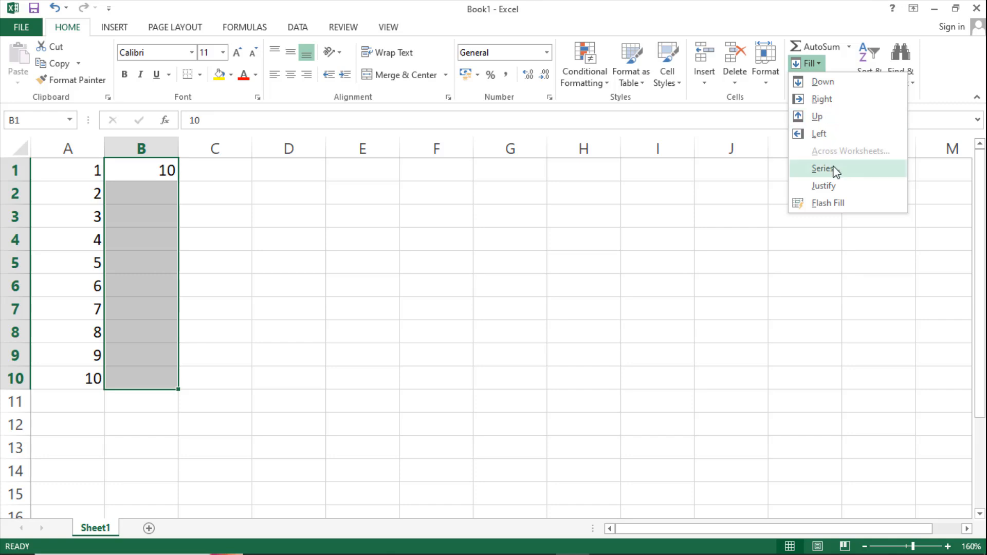
{"action": "left_click", "coordinate": [824, 169]}
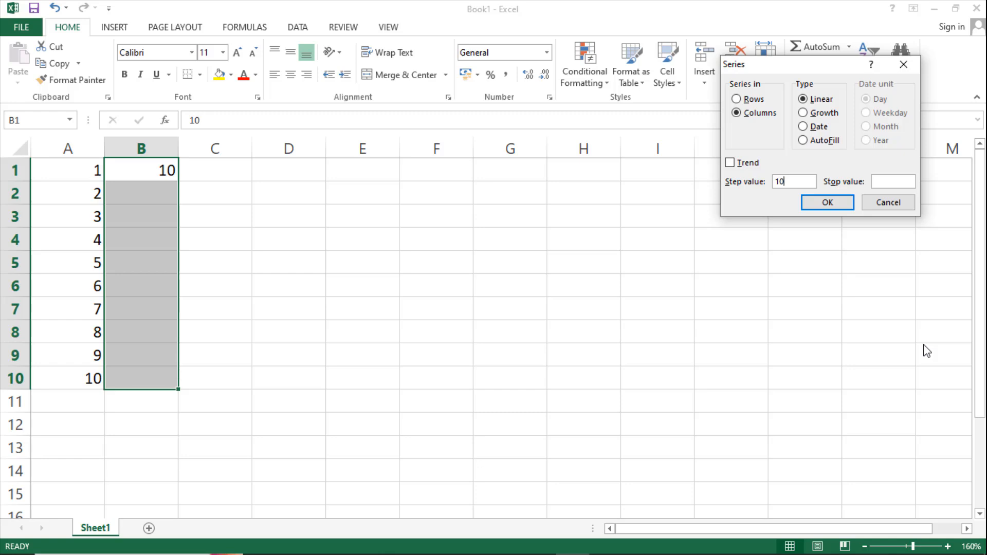
{"action": "left_click", "coordinate": [838, 205]}
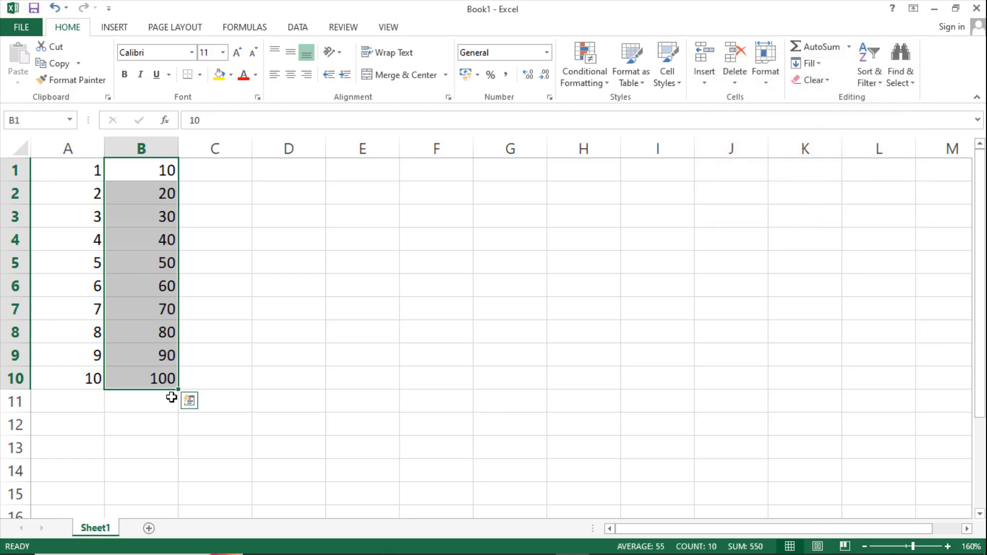
- Enter 1 in A12 and fill a linear series along row 12 past column L, using step value 1 and a stop value
{"action": "left_click", "coordinate": [71, 425]}
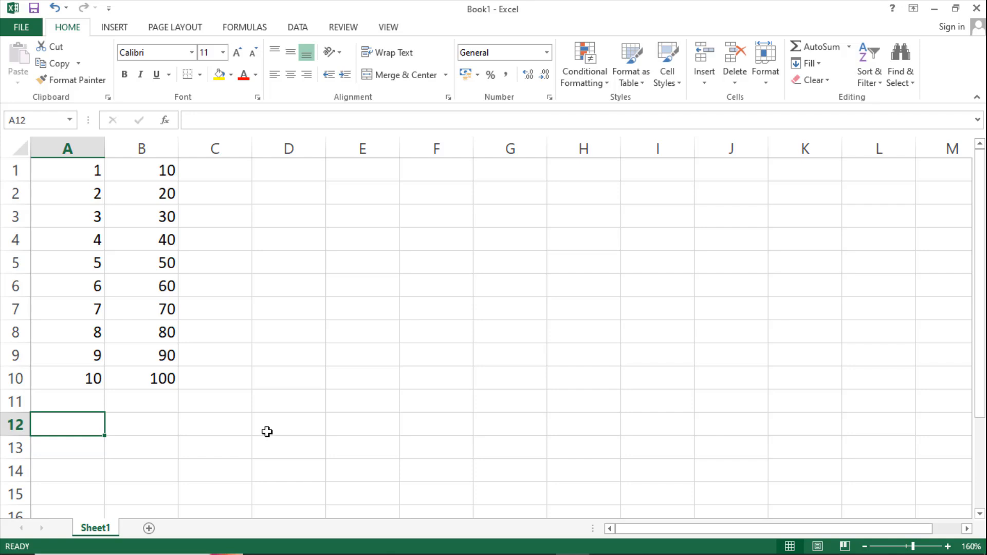
{"action": "type", "text": "1"}
{"action": "key", "text": "Return"}
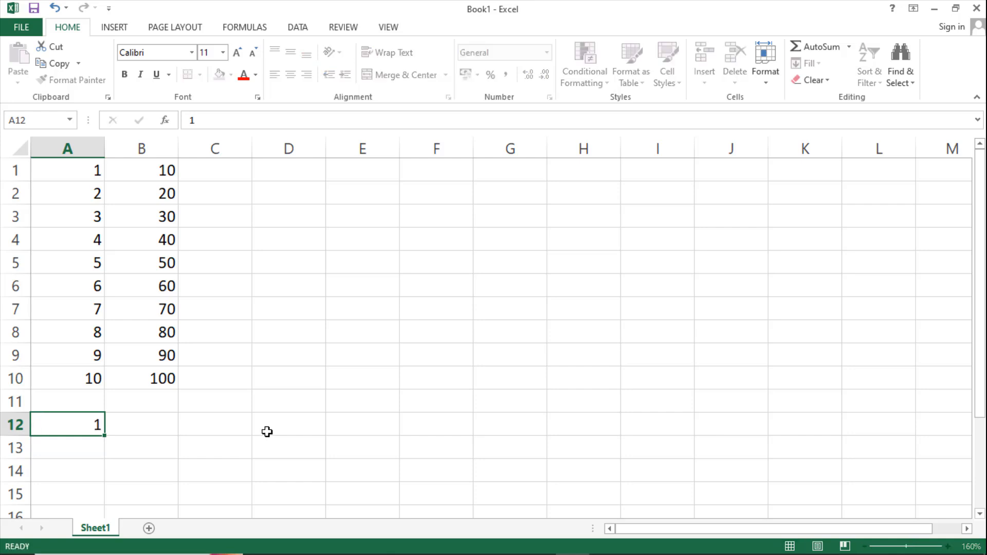
{"action": "left_click", "coordinate": [82, 419]}
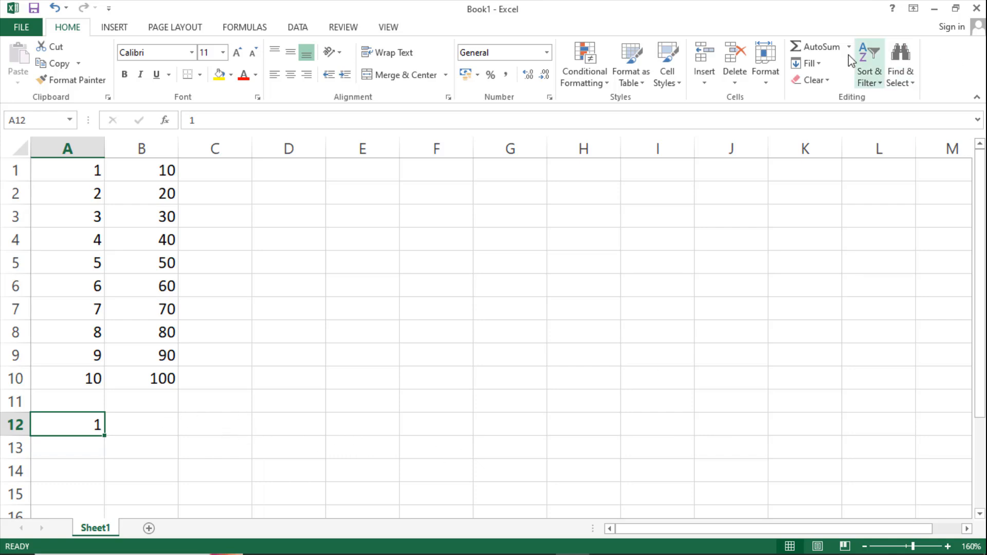
{"action": "left_click", "coordinate": [819, 64]}
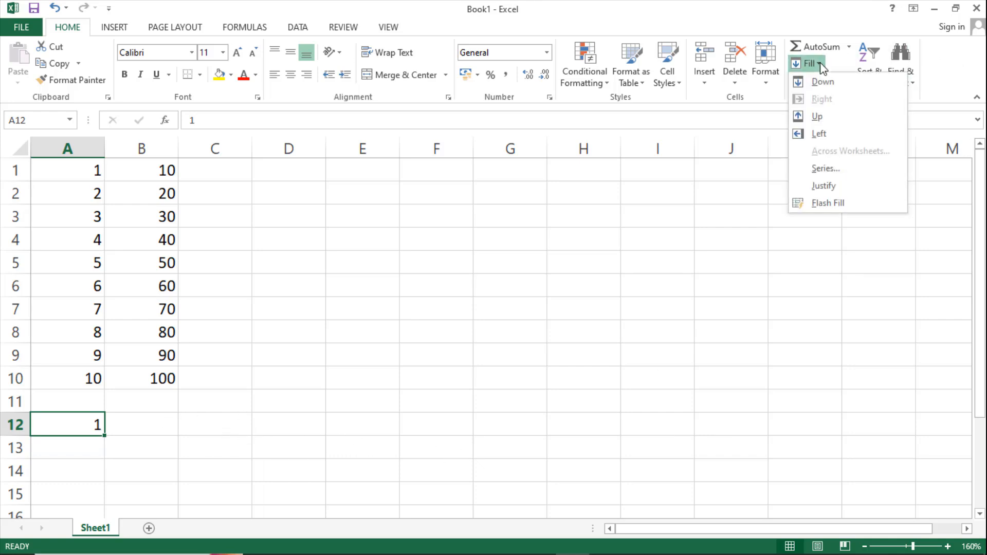
{"action": "left_click", "coordinate": [830, 169]}
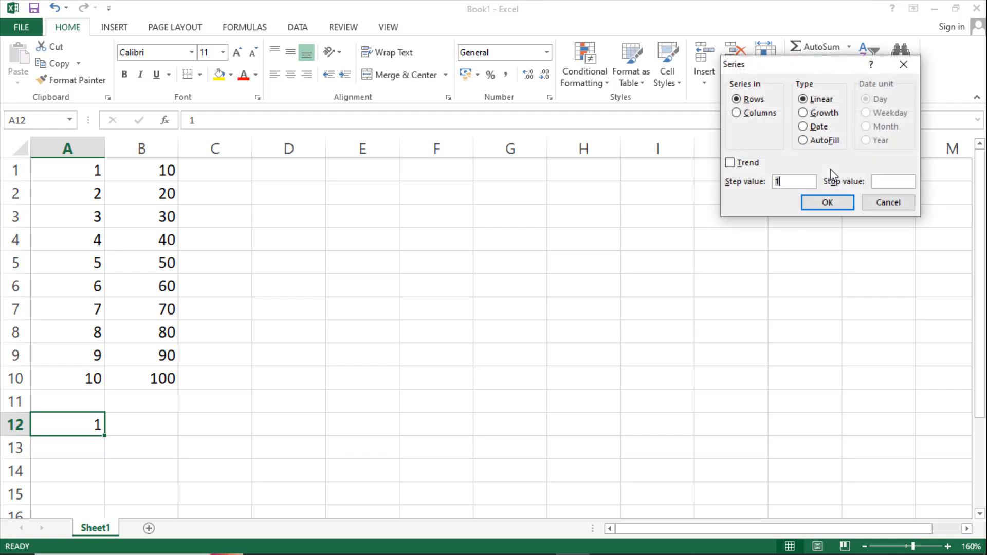
{"action": "left_click", "coordinate": [893, 182]}
{"action": "left_click", "coordinate": [825, 206]}
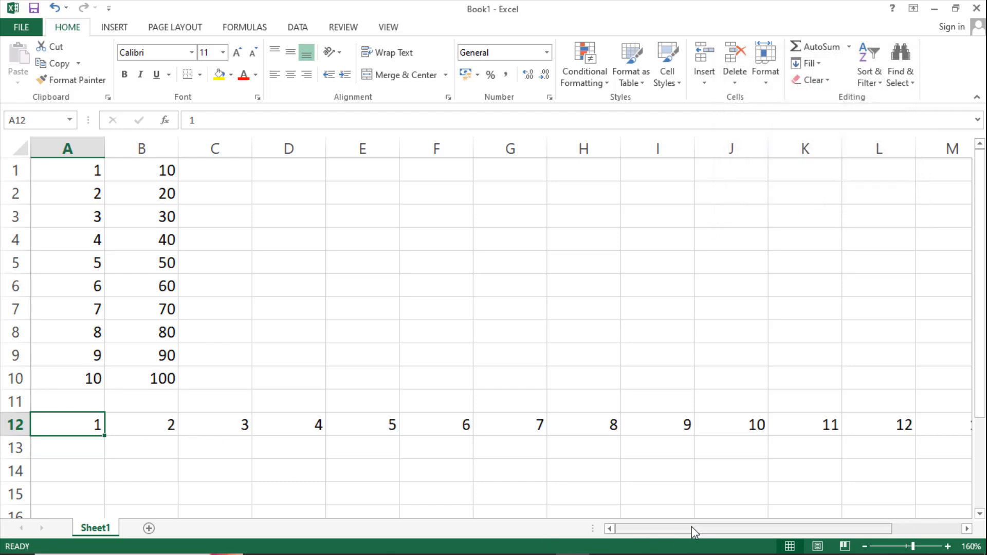
{"action": "left_click_drag", "start_coordinate": [693, 526], "coordinate": [652, 522]}
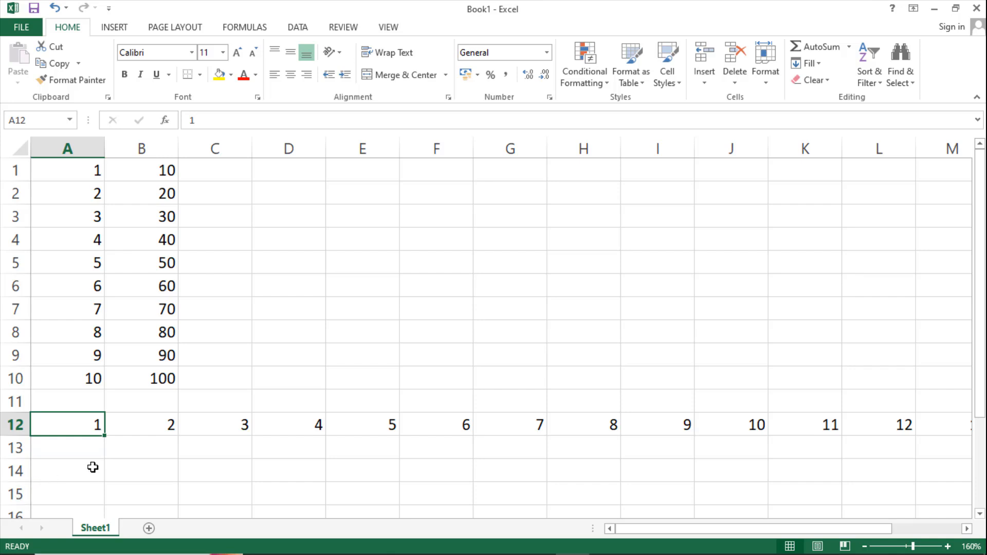
- Fill a linear series down column A from A12 with step value 1 and stop value 12
{"action": "scroll", "coordinate": [158, 427], "scroll_direction": "down", "scroll_amount": 3}
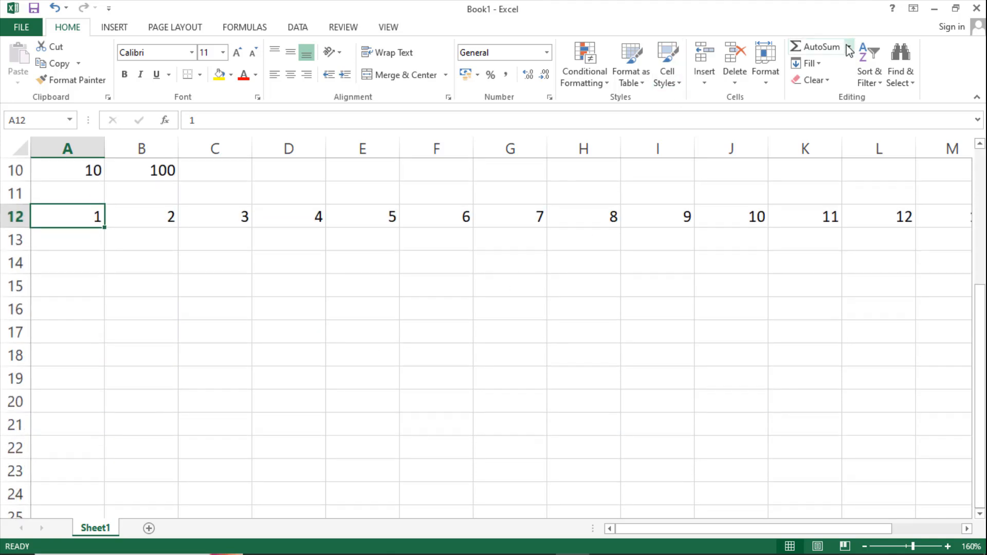
{"action": "left_click", "coordinate": [820, 63]}
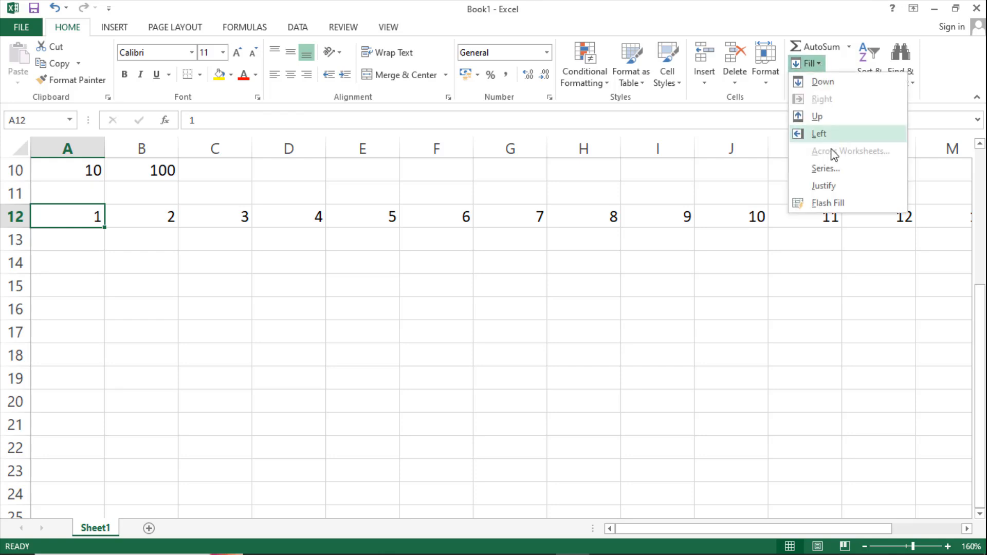
{"action": "left_click", "coordinate": [824, 168]}
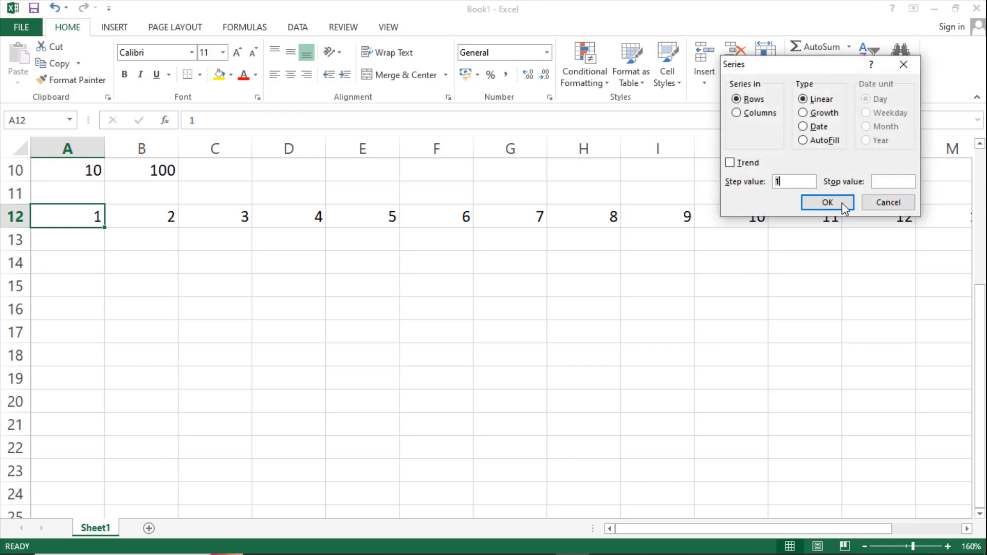
{"action": "left_click", "coordinate": [888, 182]}
{"action": "left_click", "coordinate": [750, 114]}
{"action": "left_click", "coordinate": [826, 203]}
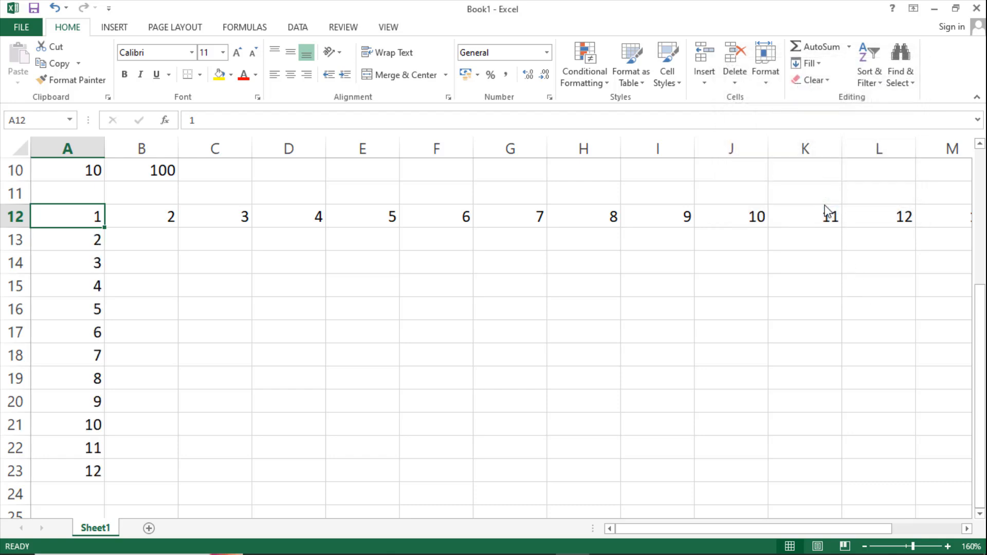
- Enter 100 in C1 and fill C1:C10 down the column using the AutoFill series type
{"action": "scroll", "coordinate": [304, 348], "scroll_direction": "up", "scroll_amount": 3}
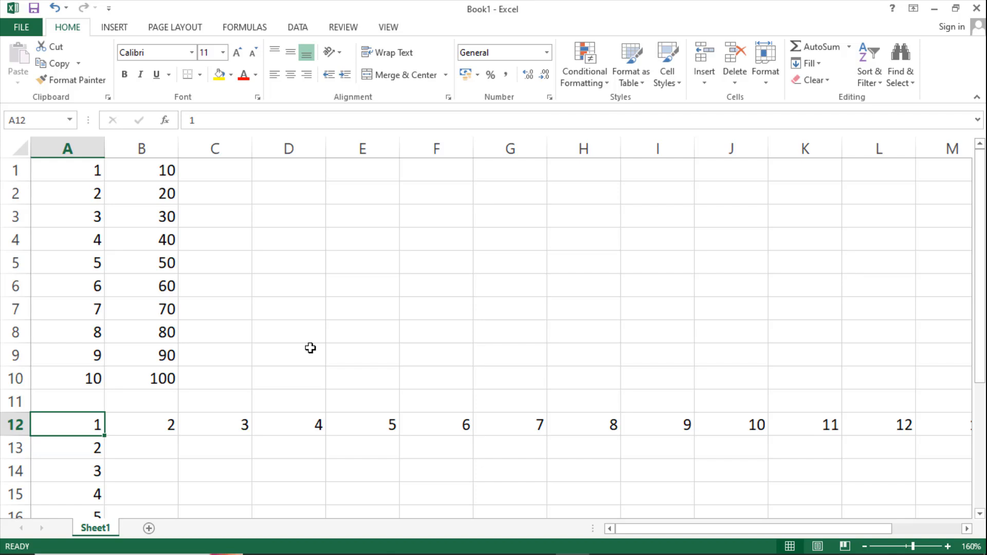
{"action": "left_click", "coordinate": [236, 173]}
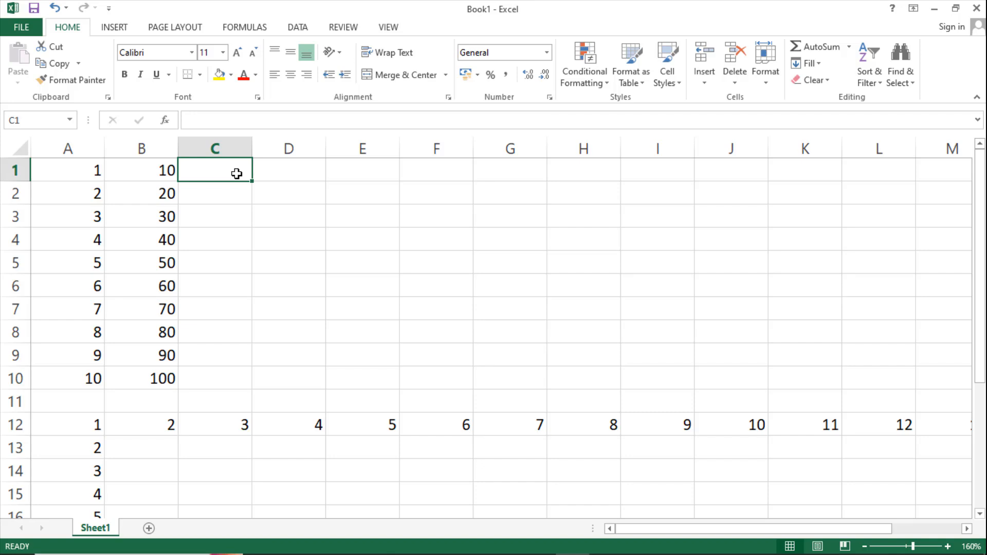
{"action": "type", "text": "100"}
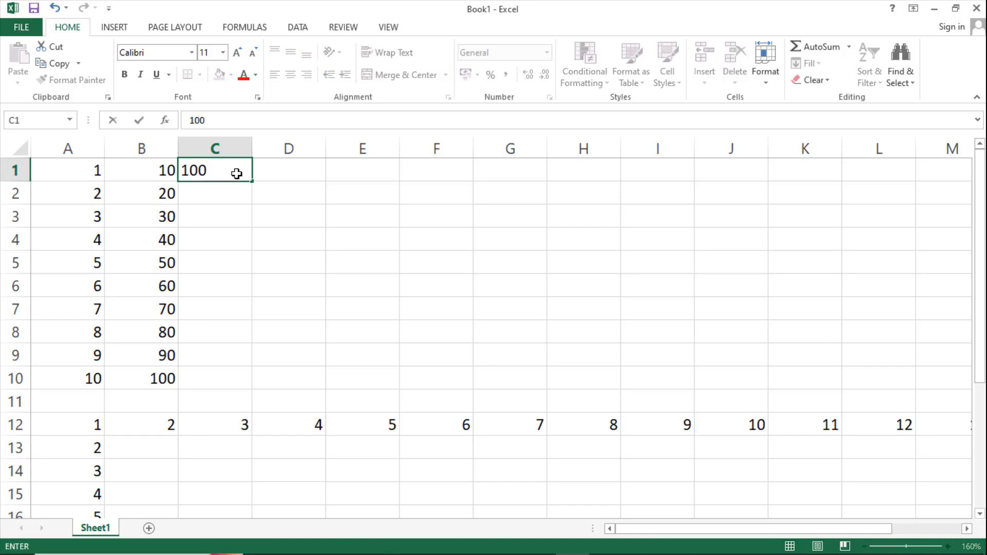
{"action": "left_click", "coordinate": [208, 215]}
{"action": "left_click_drag", "start_coordinate": [224, 168], "coordinate": [209, 377]}
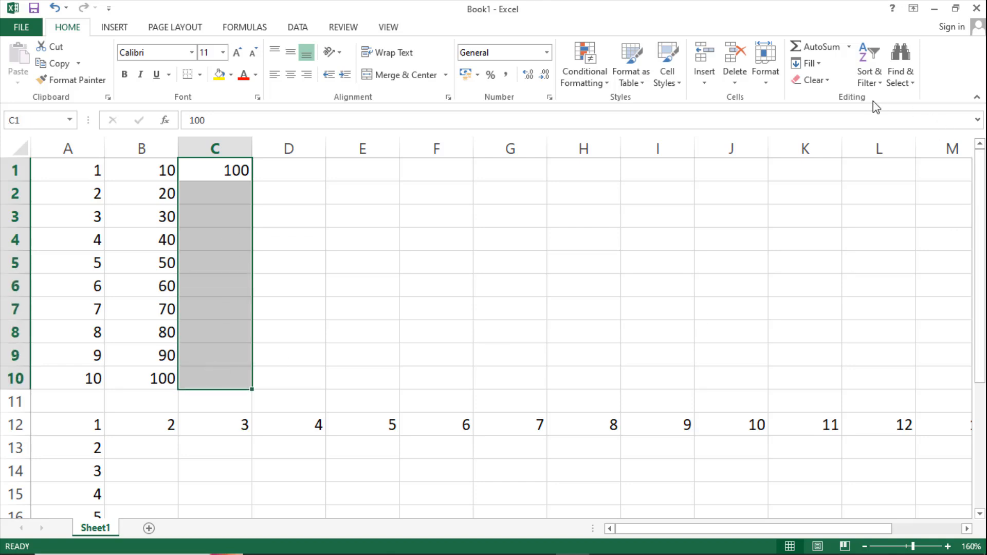
{"action": "left_click", "coordinate": [808, 63]}
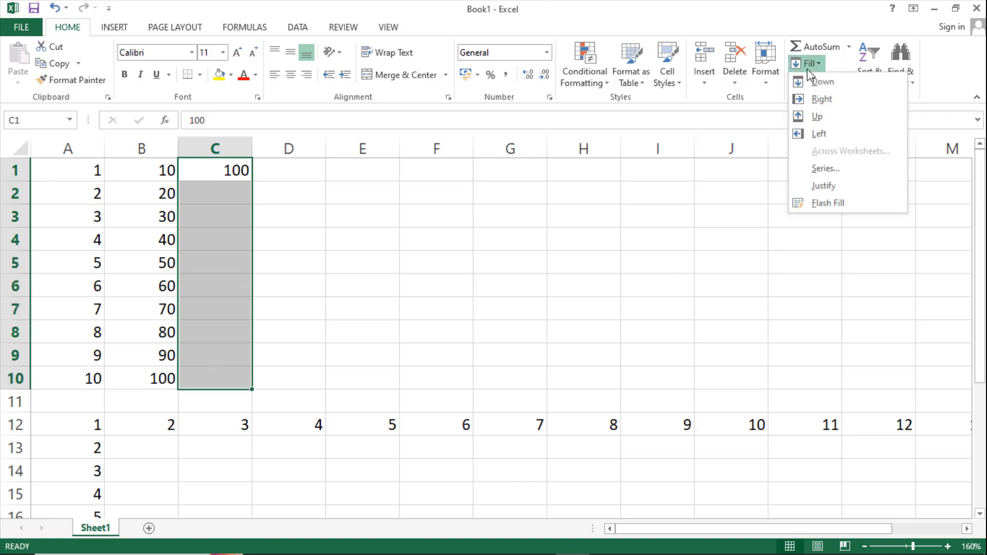
{"action": "left_click", "coordinate": [839, 173]}
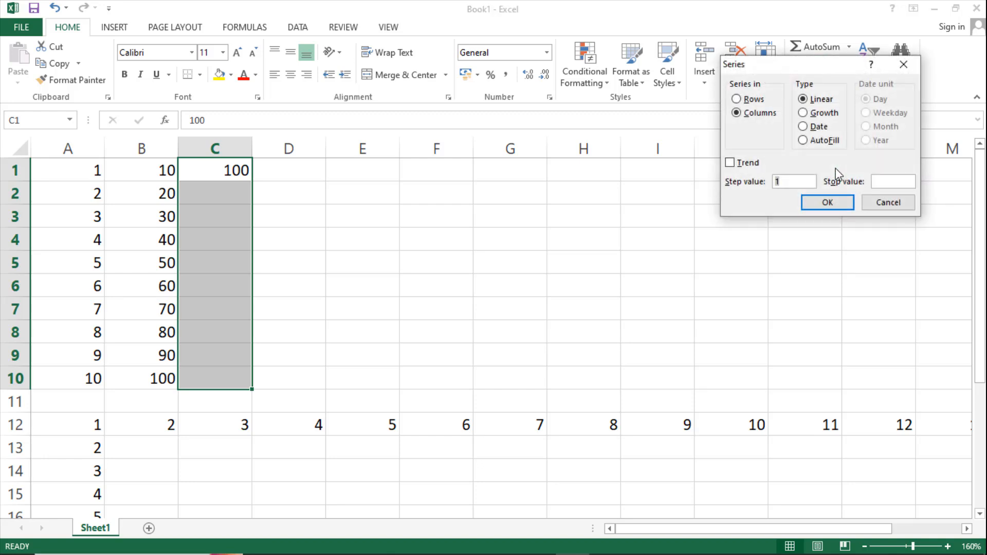
{"action": "left_click", "coordinate": [820, 142]}
{"action": "left_click", "coordinate": [828, 202]}
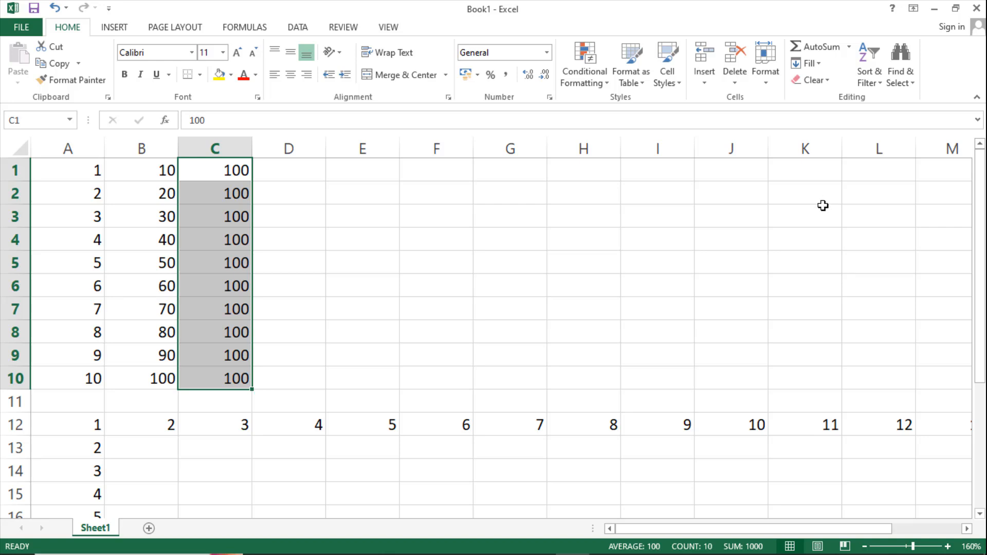
- Enter the formula =TODAY() in cell D1
{"action": "left_click", "coordinate": [308, 173]}
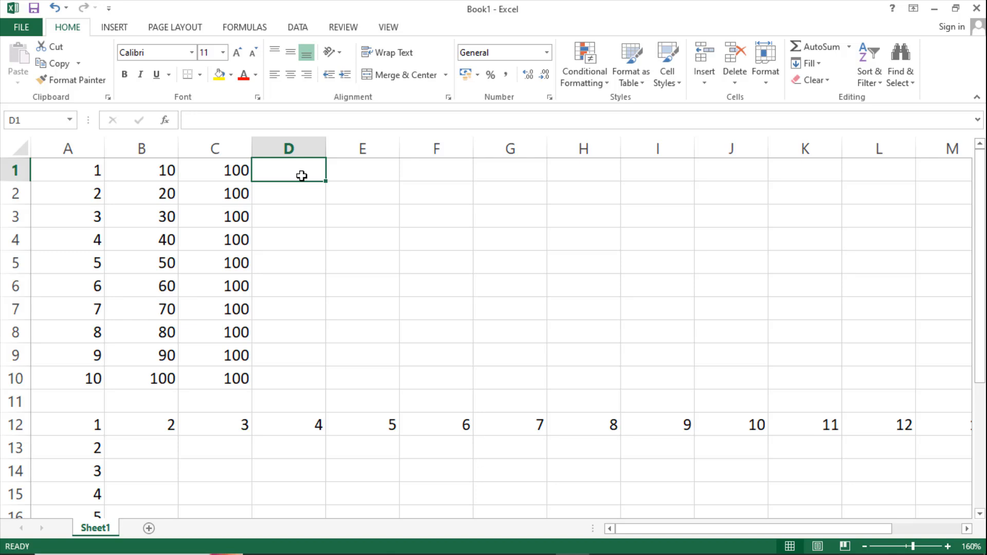
{"action": "type", "text": "="}
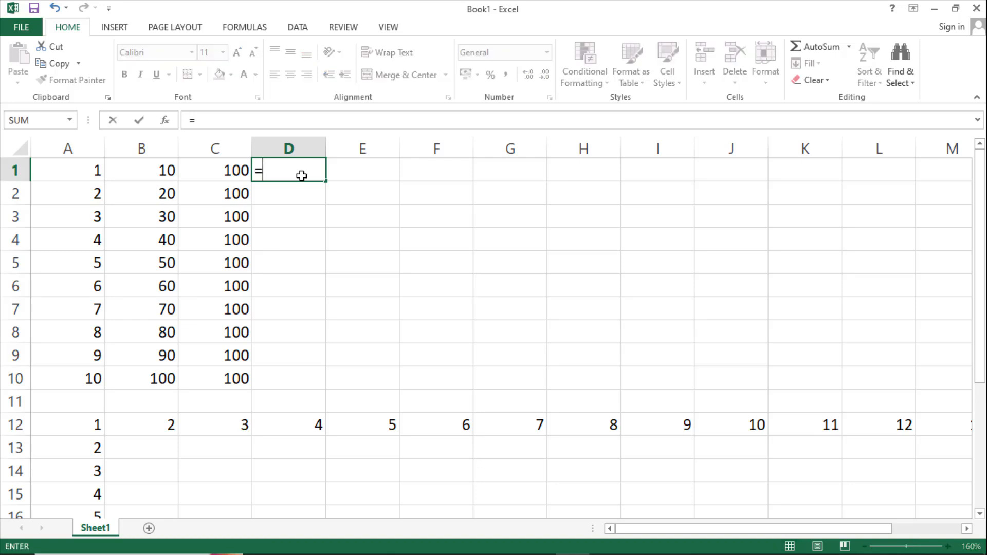
{"action": "type", "text": "tod"}
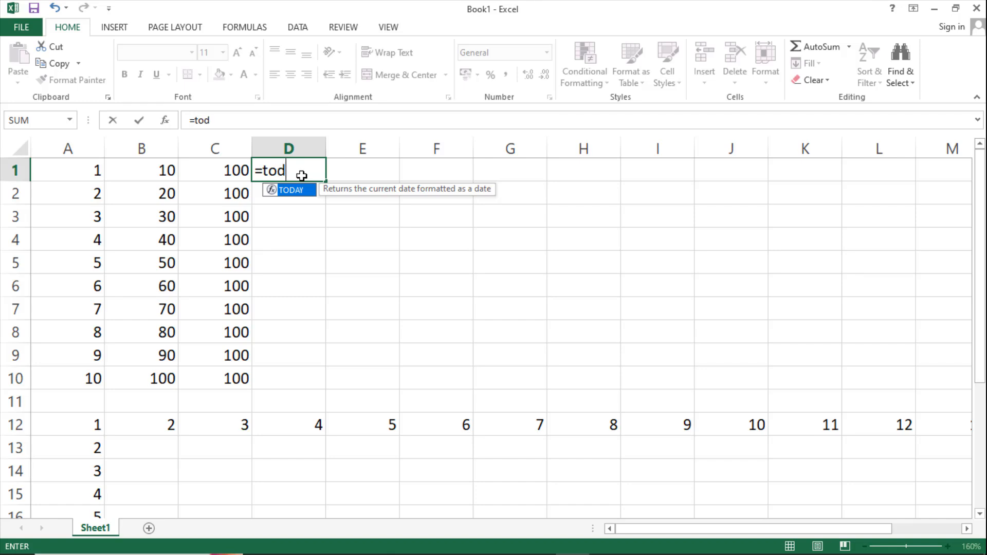
{"action": "key", "text": "Tab"}
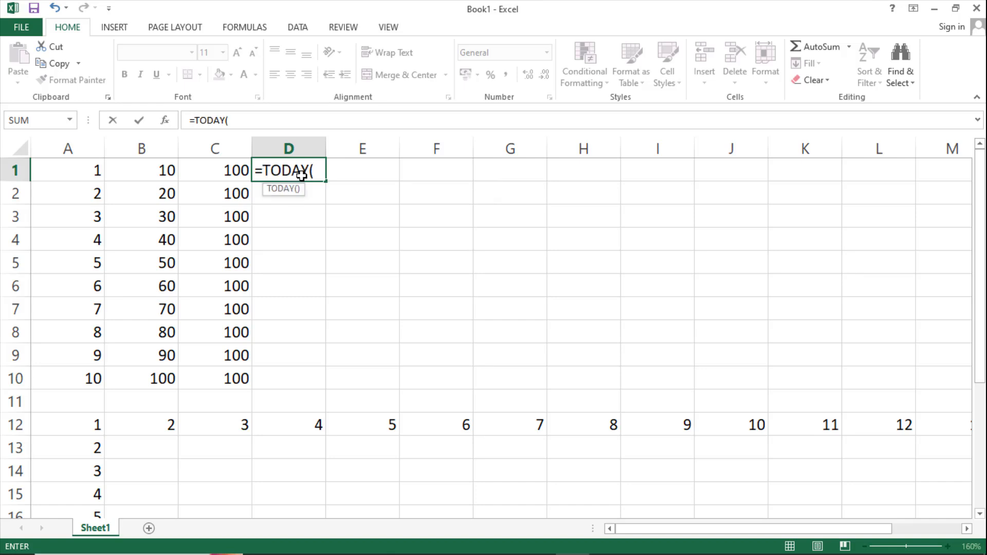
{"action": "type", "text": ")"}
{"action": "key", "text": "Return"}
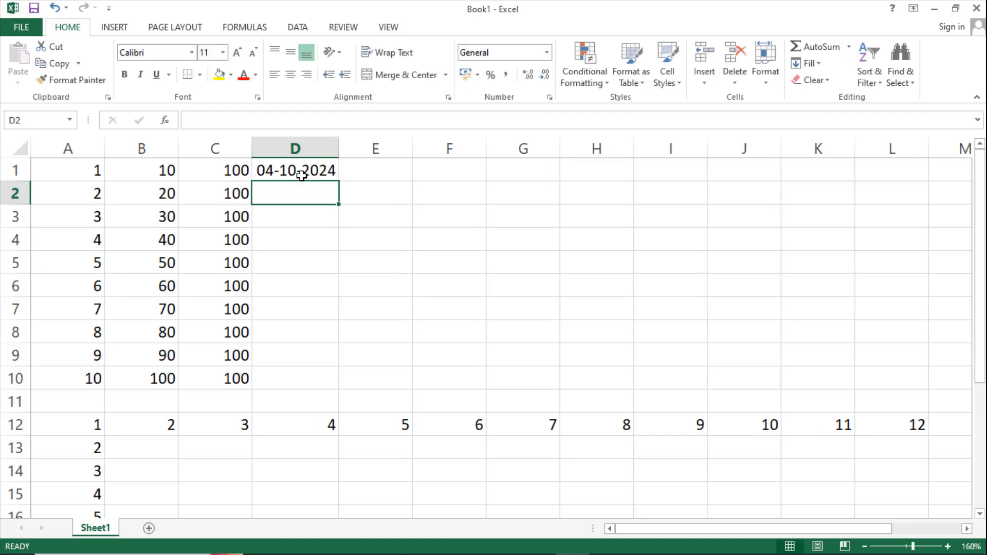
- Fill D1:D10 down the column with a date series using the Day unit and step value 1
{"action": "left_click", "coordinate": [307, 173]}
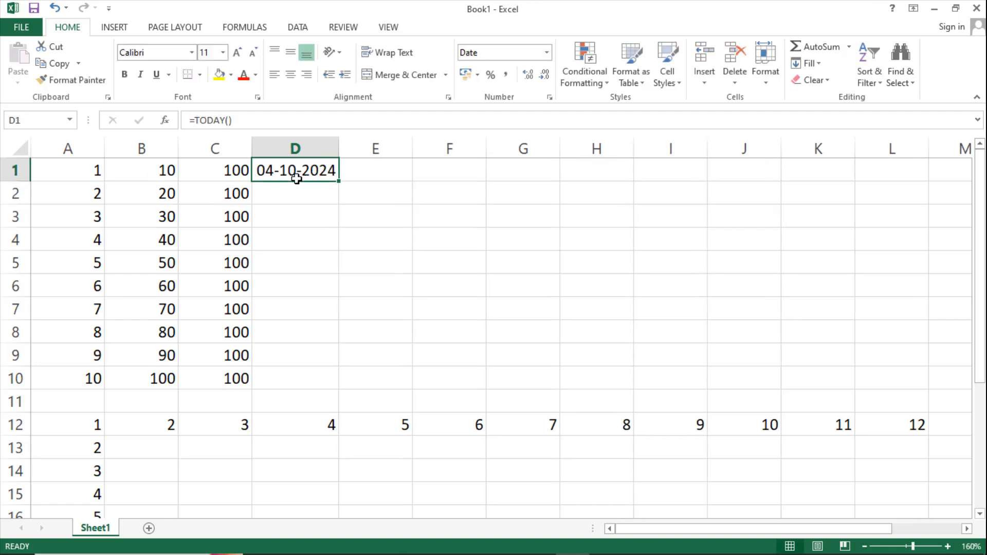
{"action": "left_click_drag", "start_coordinate": [312, 170], "coordinate": [316, 381]}
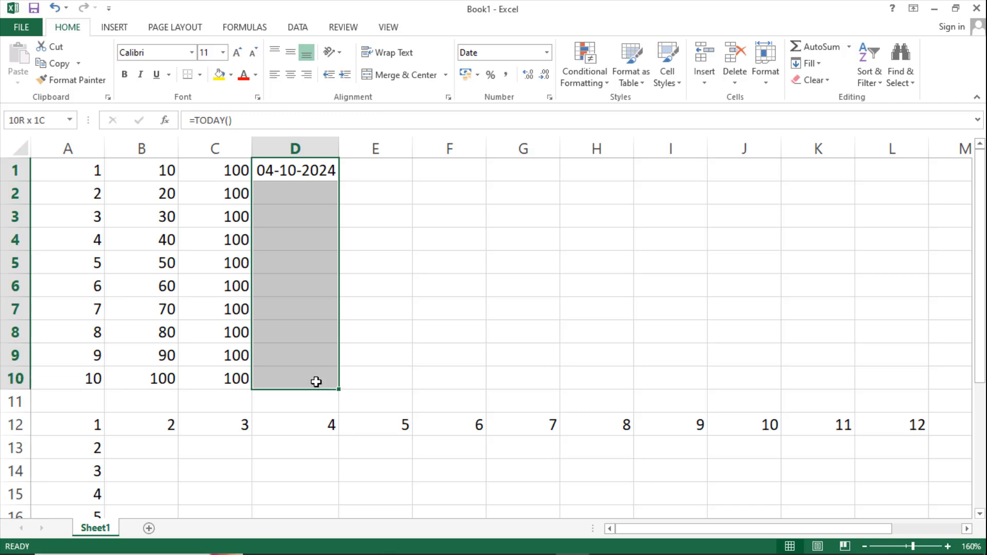
{"action": "left_click", "coordinate": [822, 66]}
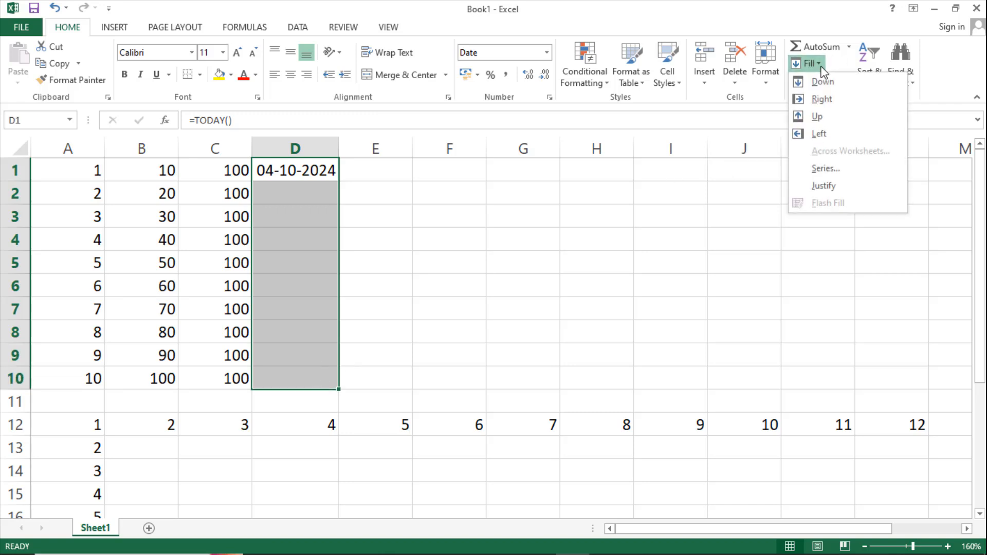
{"action": "left_click", "coordinate": [821, 169]}
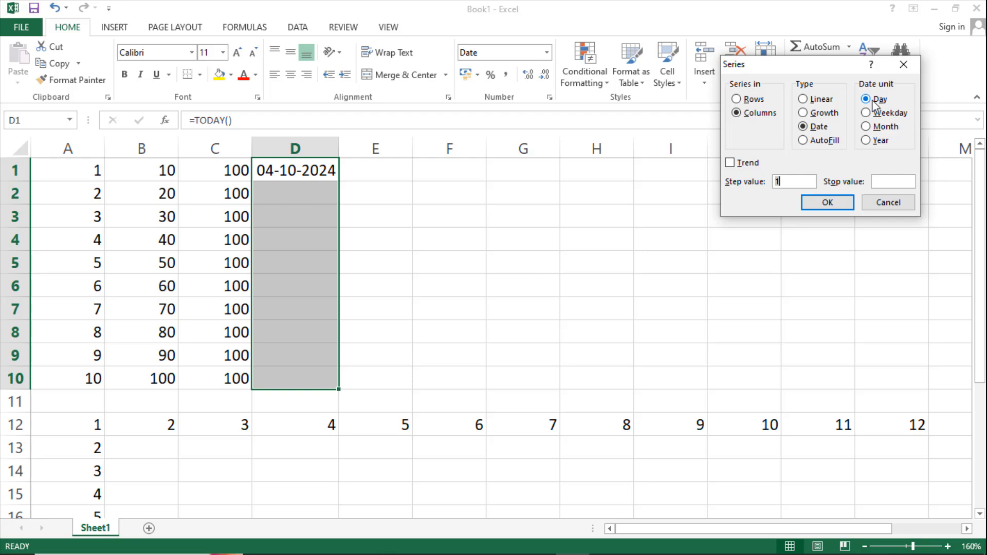
{"action": "left_click", "coordinate": [829, 202]}
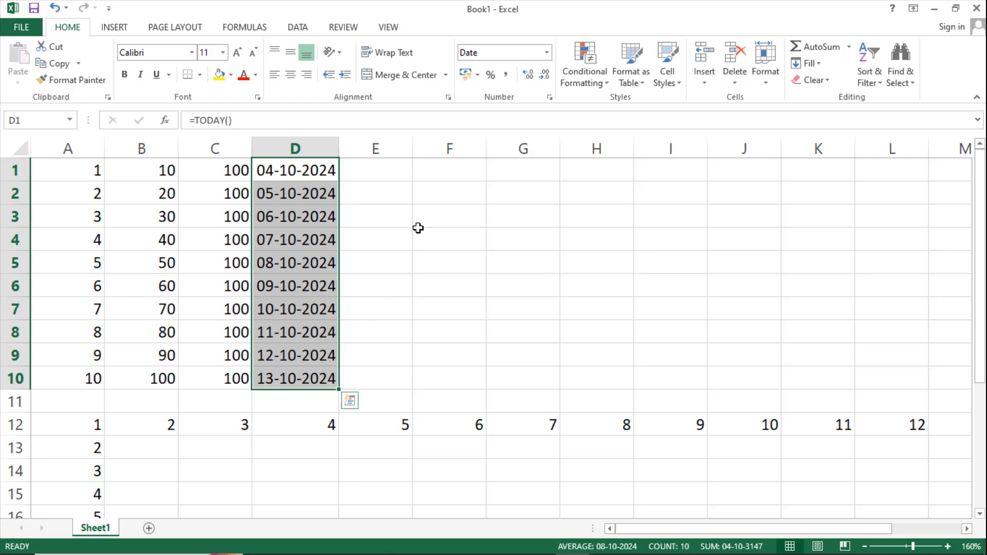
- Enter the formula =D1 in cell E1 to reference the first date
{"action": "left_click", "coordinate": [379, 172]}
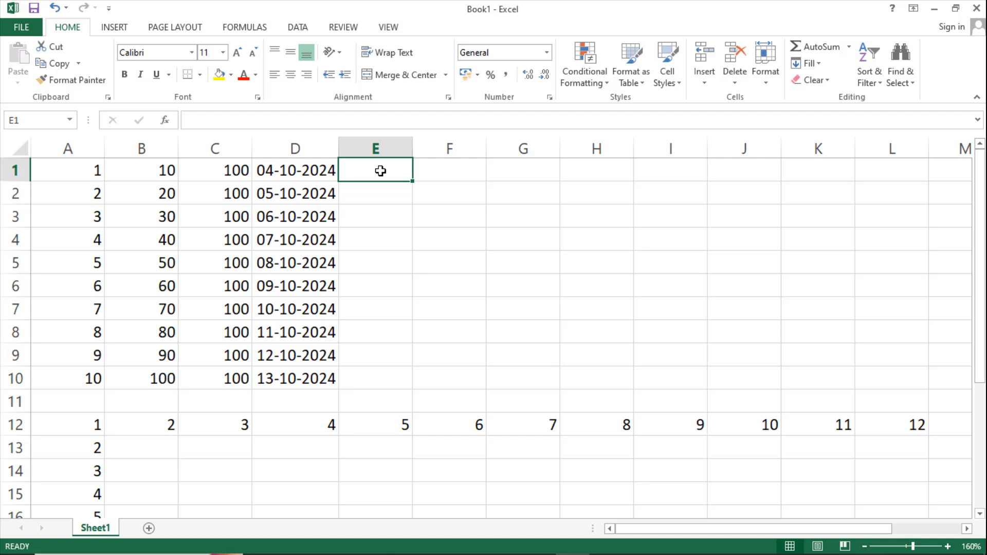
{"action": "type", "text": "="}
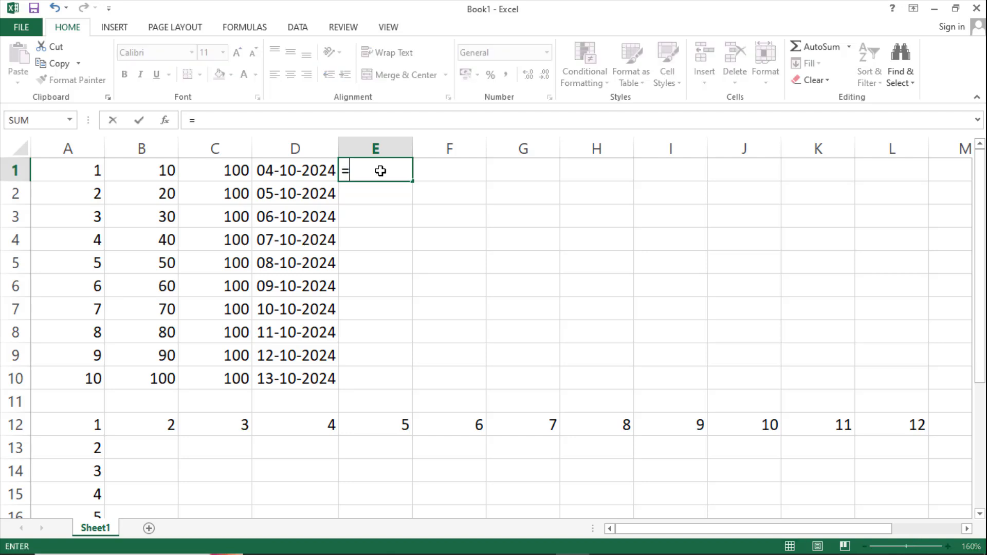
{"action": "left_click", "coordinate": [307, 173]}
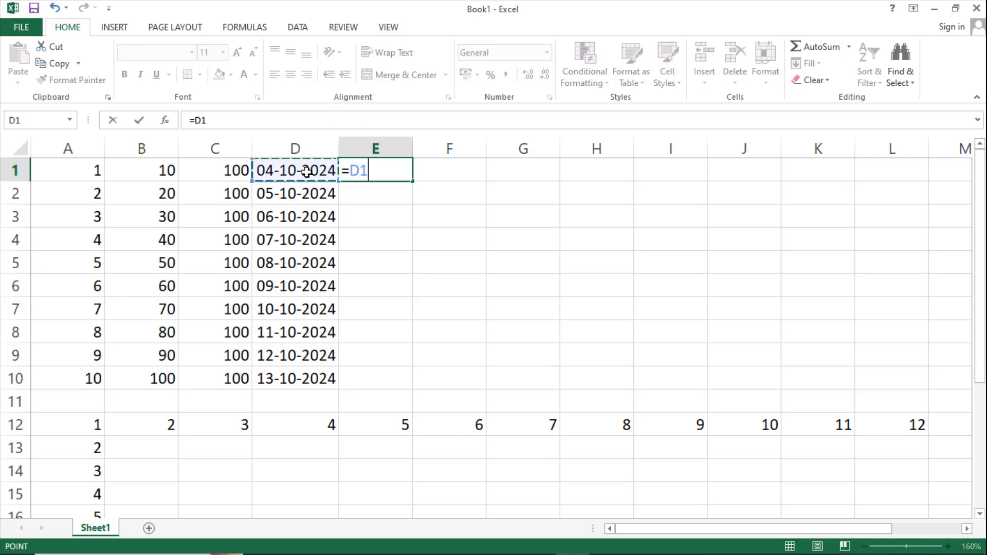
{"action": "key", "text": "Return"}
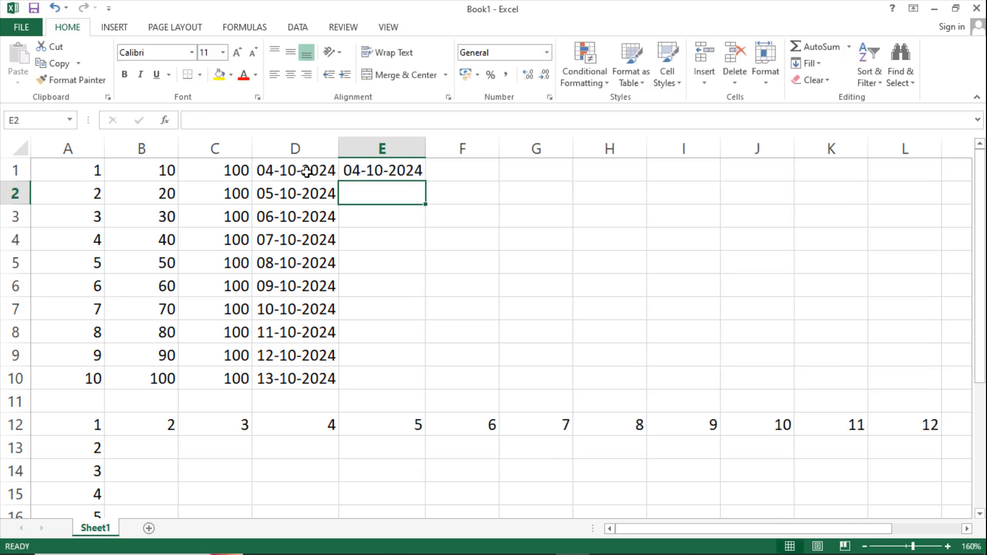
- Fill E1:E10 down the column with a date series using the Weekday unit and step value 1
{"action": "left_click", "coordinate": [388, 174]}
{"action": "left_click_drag", "start_coordinate": [388, 232], "coordinate": [401, 377]}
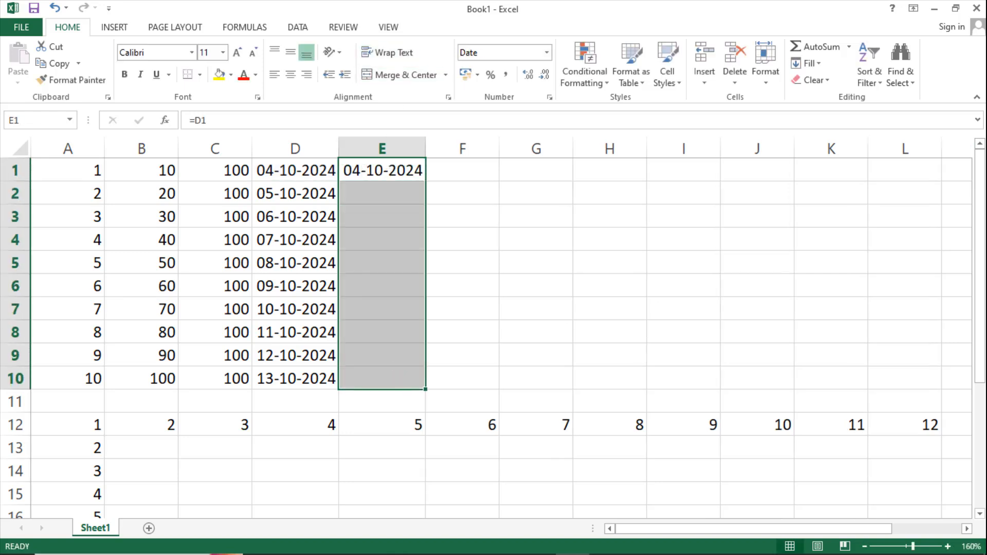
{"action": "left_click", "coordinate": [819, 65]}
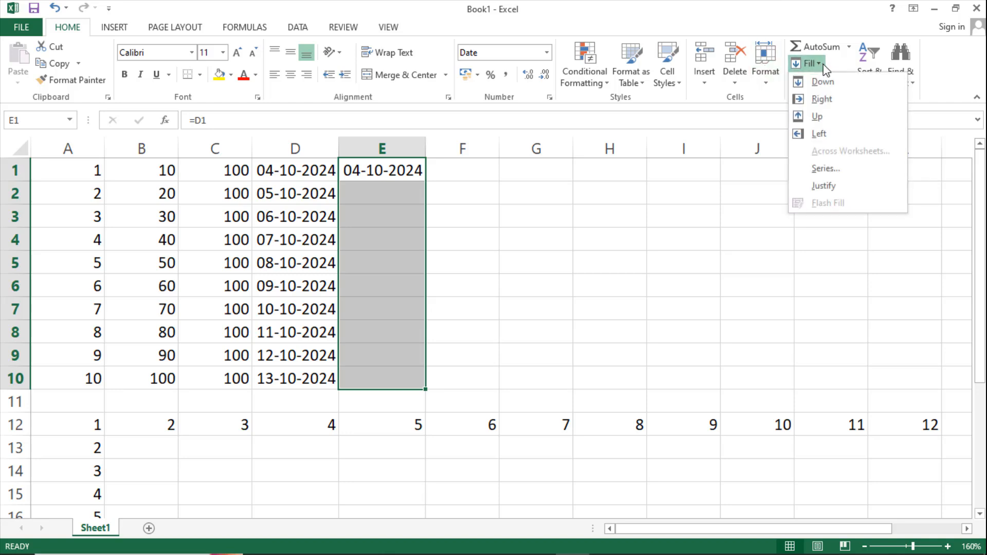
{"action": "left_click", "coordinate": [839, 169]}
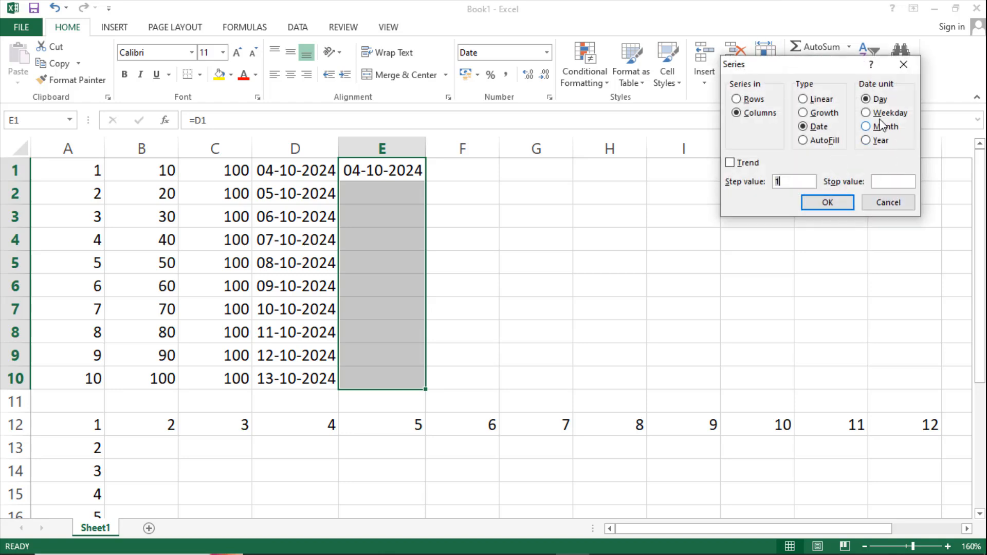
{"action": "left_click", "coordinate": [867, 113]}
{"action": "left_click", "coordinate": [823, 203]}
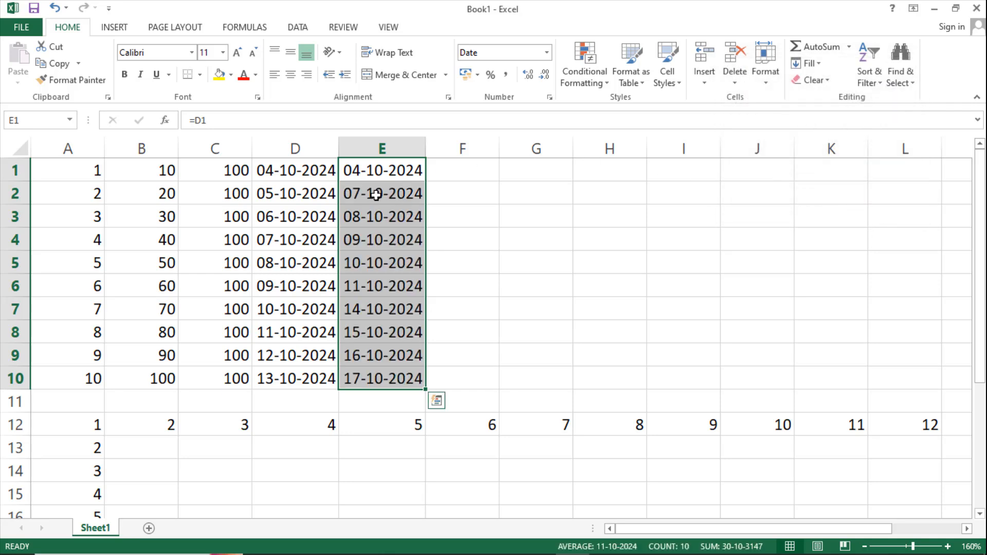
- Examine the filled weekday dates in column E cell by cell, and review the date unit options of the Series settings
{"action": "left_click", "coordinate": [359, 175]}
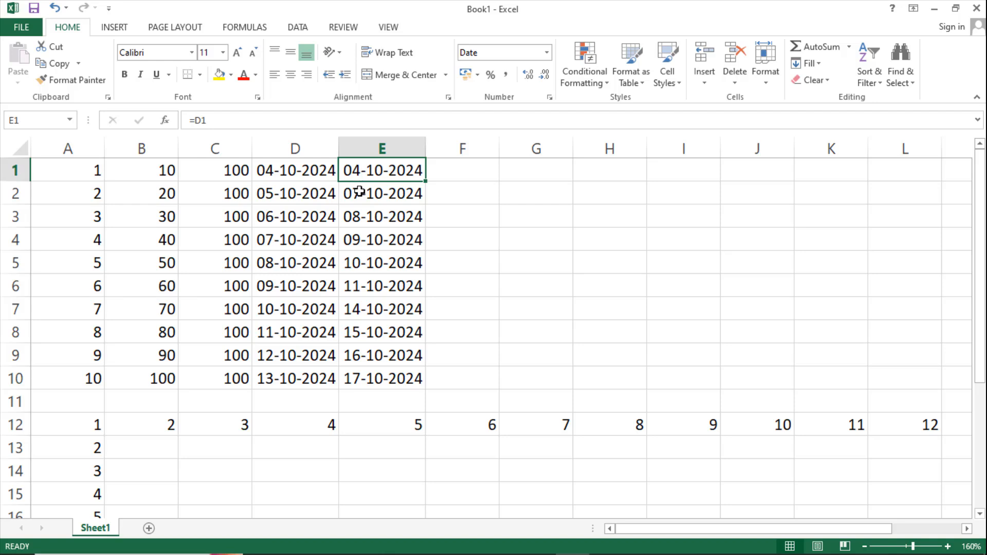
{"action": "left_click", "coordinate": [359, 194]}
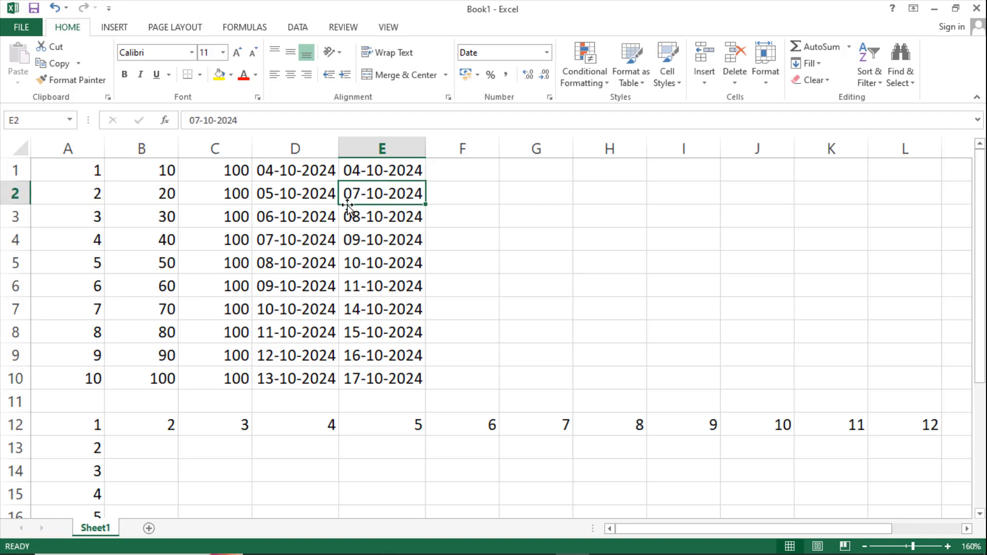
{"action": "left_click", "coordinate": [351, 171]}
{"action": "left_click", "coordinate": [358, 194]}
{"action": "left_click", "coordinate": [363, 217]}
{"action": "left_click", "coordinate": [356, 242]}
{"action": "left_click", "coordinate": [358, 262]}
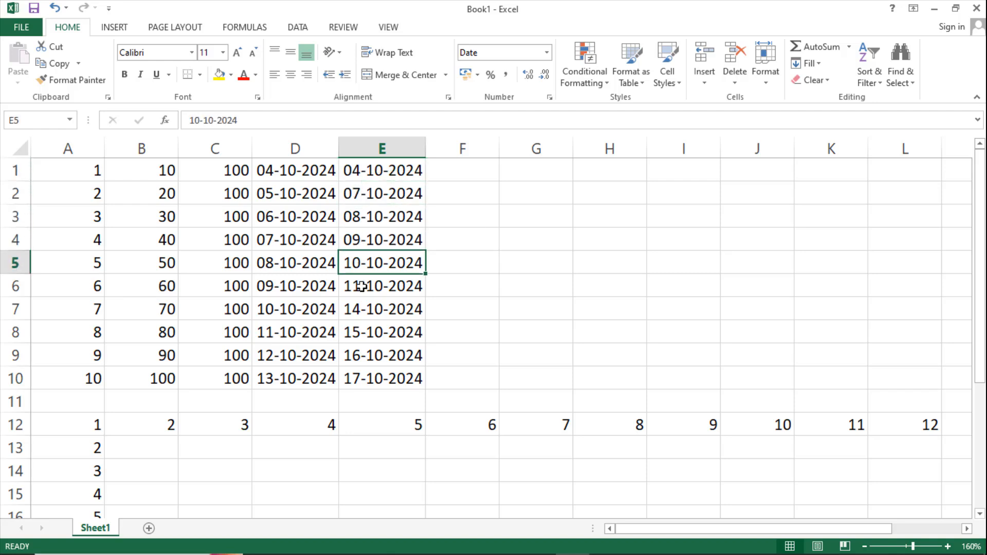
{"action": "left_click", "coordinate": [359, 285]}
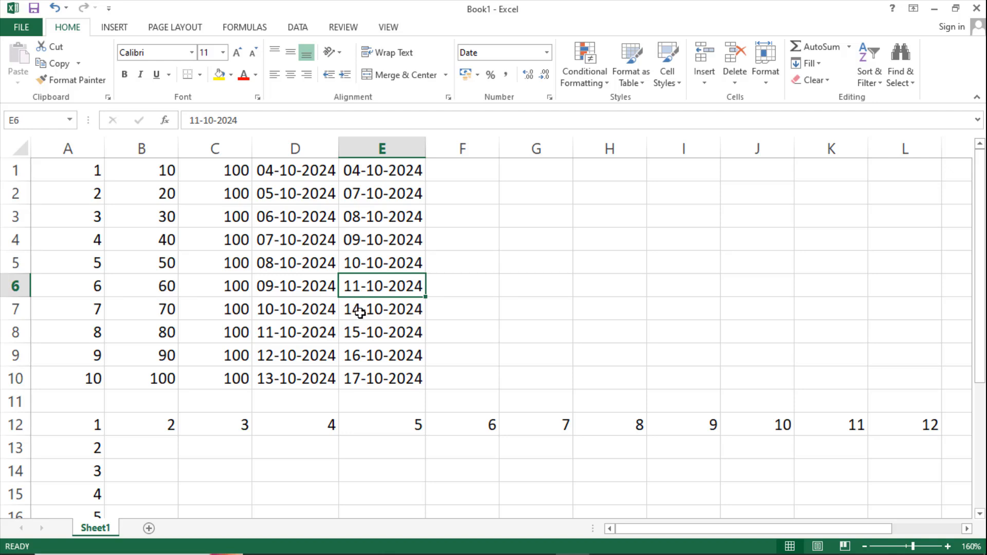
{"action": "left_click", "coordinate": [360, 310]}
{"action": "left_click", "coordinate": [359, 334]}
{"action": "left_click", "coordinate": [359, 375]}
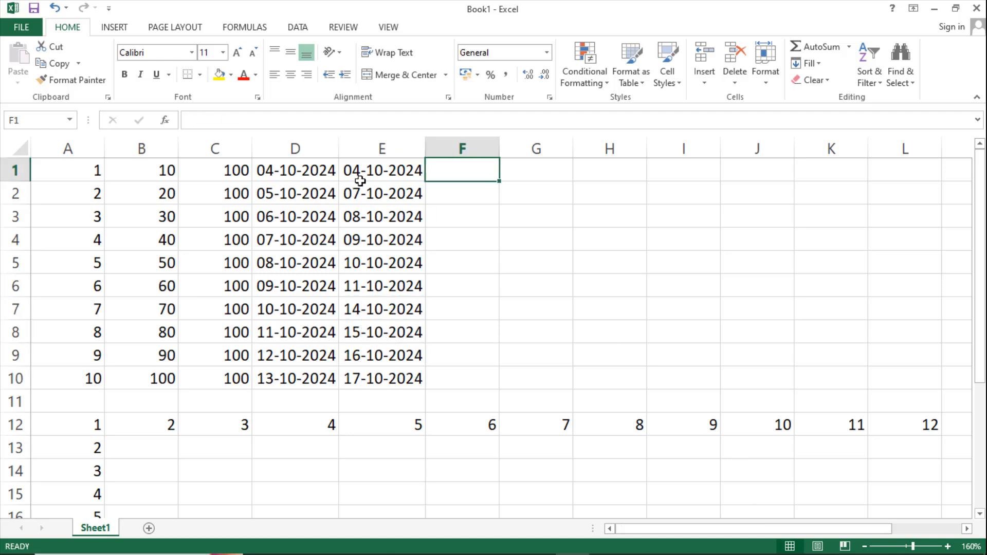
{"action": "left_click", "coordinate": [370, 195]}
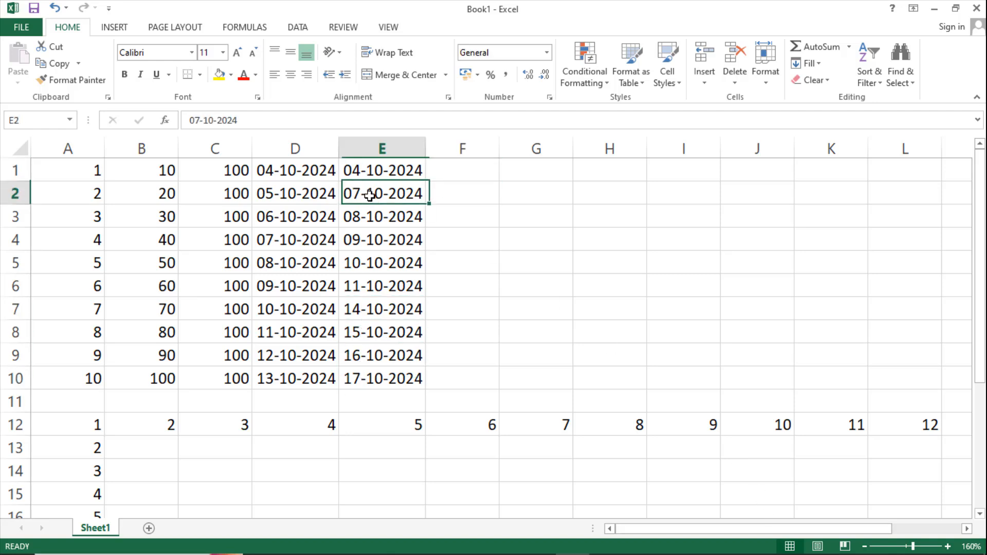
{"action": "left_click", "coordinate": [379, 218]}
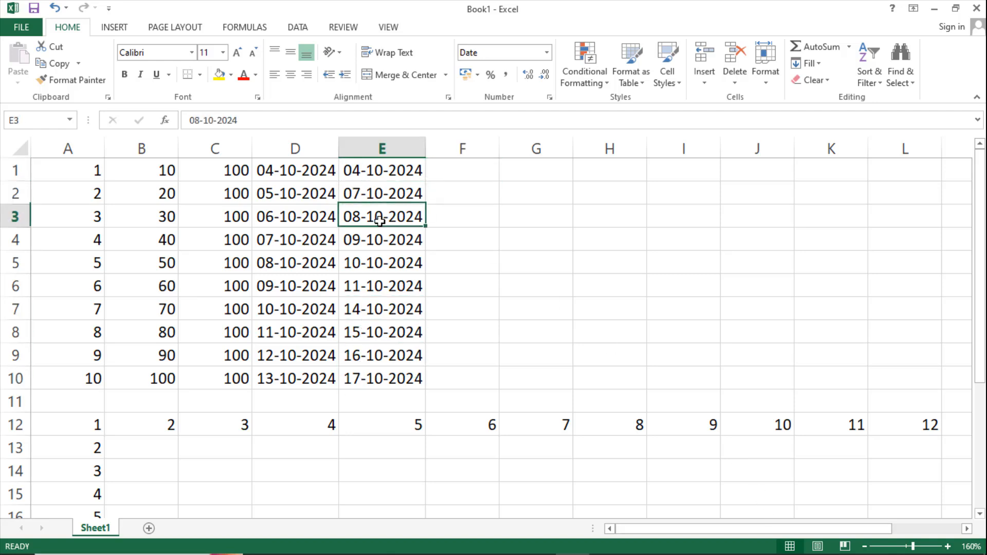
{"action": "left_click", "coordinate": [817, 63]}
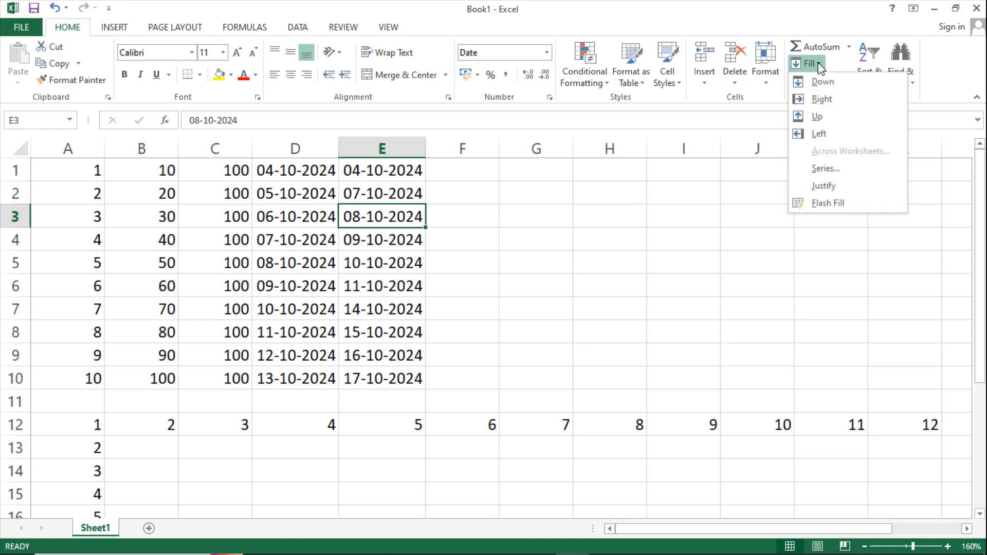
{"action": "left_click", "coordinate": [824, 168]}
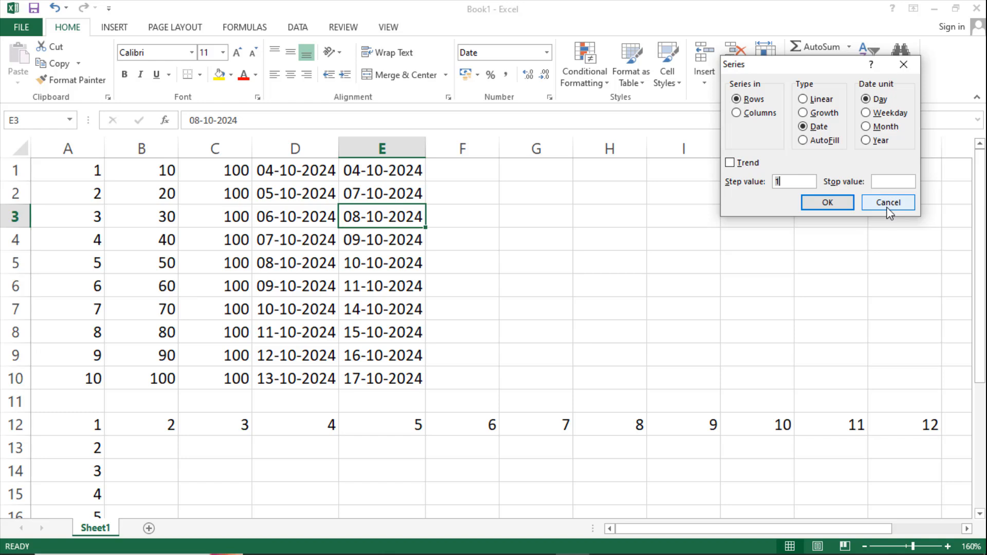
{"action": "left_click", "coordinate": [832, 203]}
- Enter the starting values 5 in G1 and 10 in G2
{"action": "left_click", "coordinate": [535, 177]}
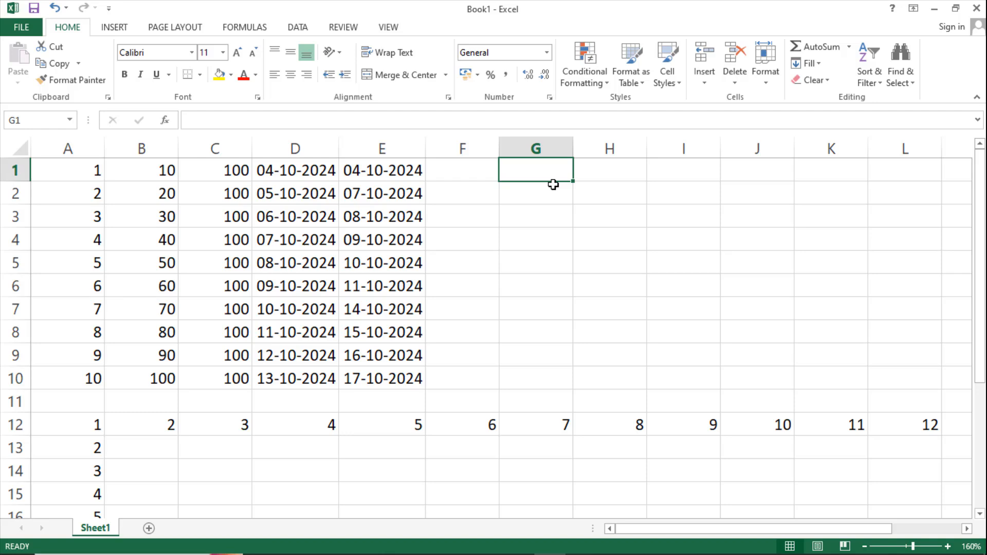
{"action": "type", "text": "5"}
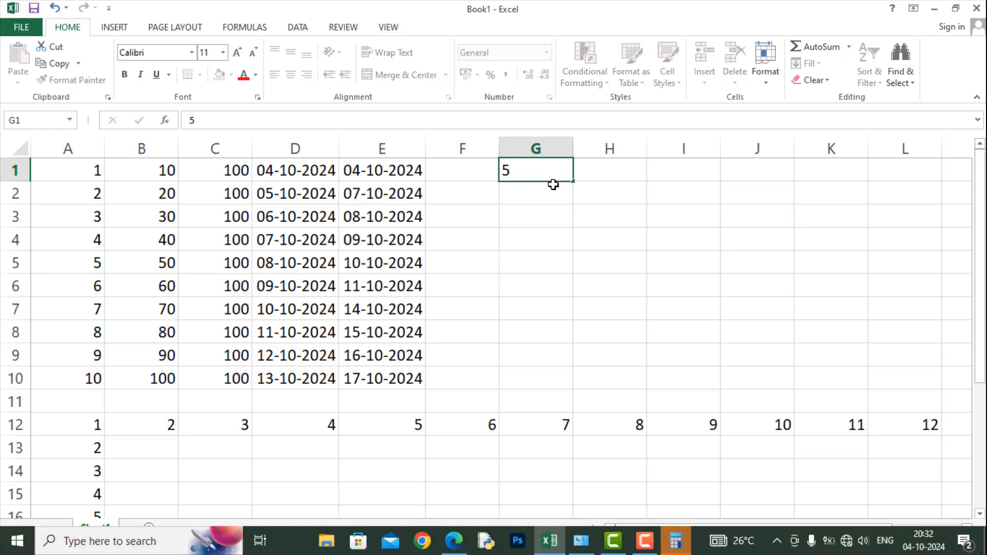
{"action": "key", "text": "Return"}
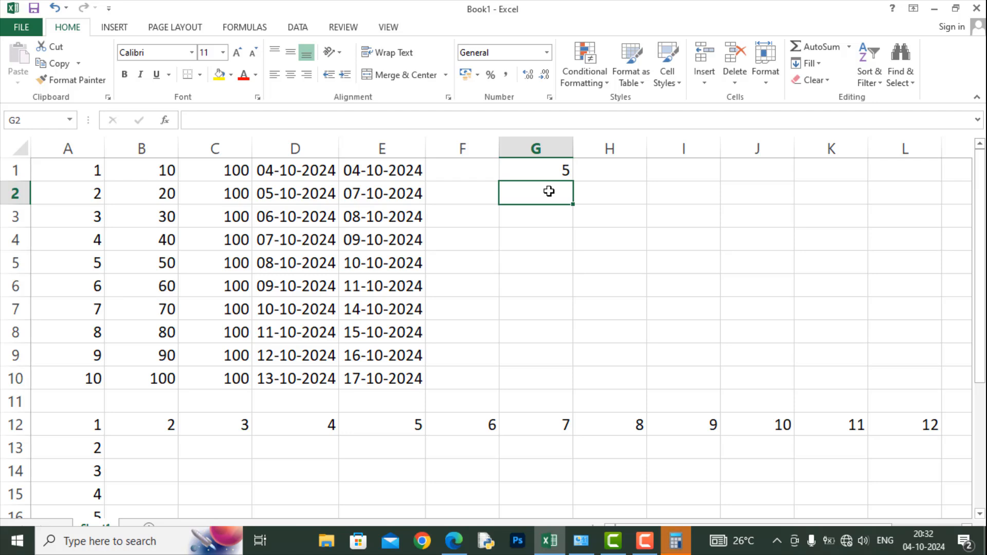
{"action": "type", "text": "10"}
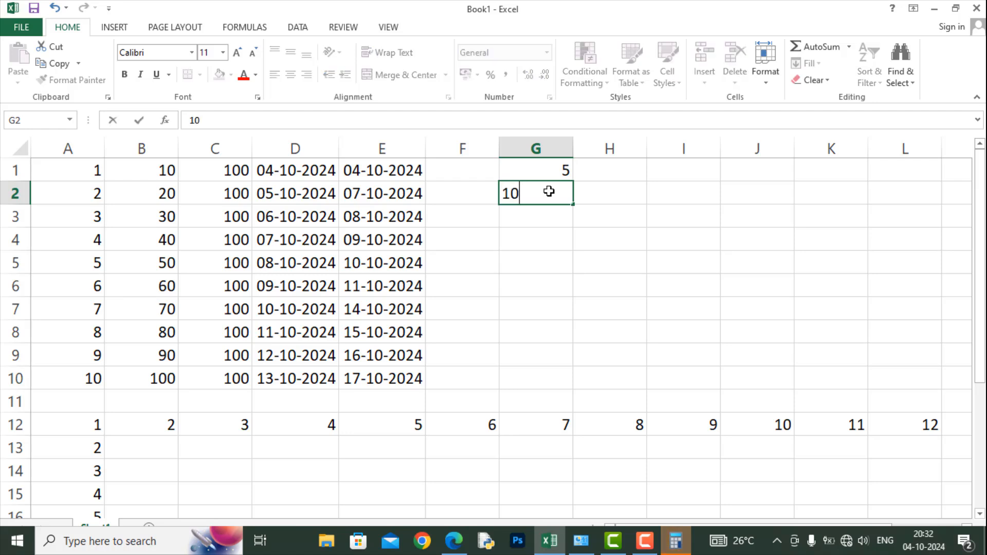
{"action": "key", "text": "Return"}
{"action": "key", "text": "Up"}
{"action": "key", "text": "Up"}
{"action": "key", "text": "Down"}
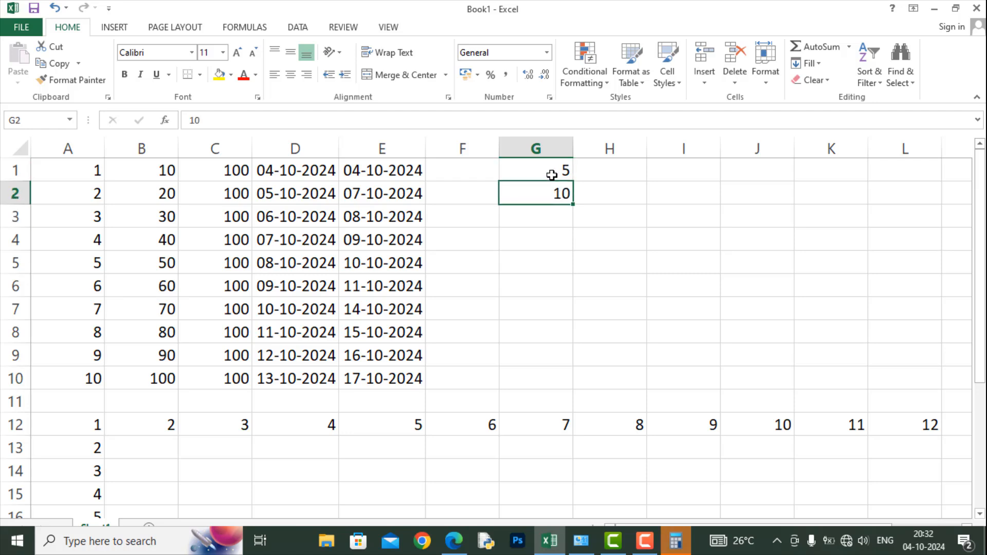
- Fill G1:G8 down the column with a Growth series, using the Trend option
{"action": "left_click_drag", "start_coordinate": [550, 174], "coordinate": [540, 322]}
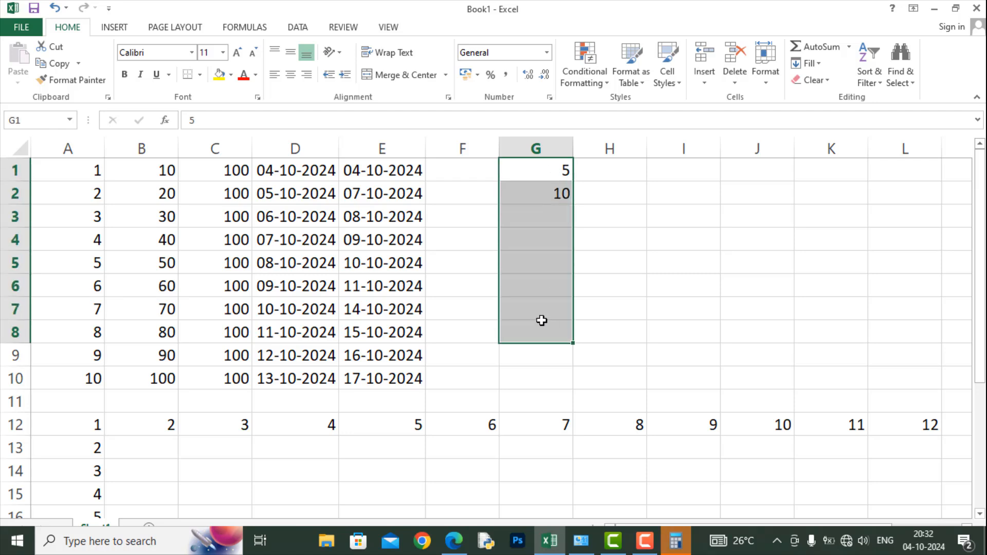
{"action": "left_click", "coordinate": [820, 62]}
{"action": "left_click", "coordinate": [824, 168]}
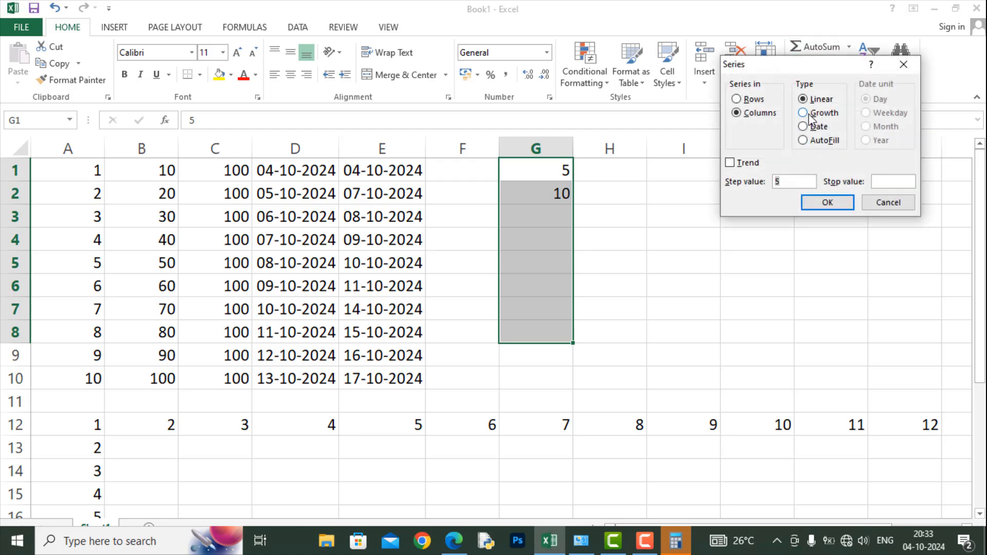
{"action": "left_click", "coordinate": [808, 114]}
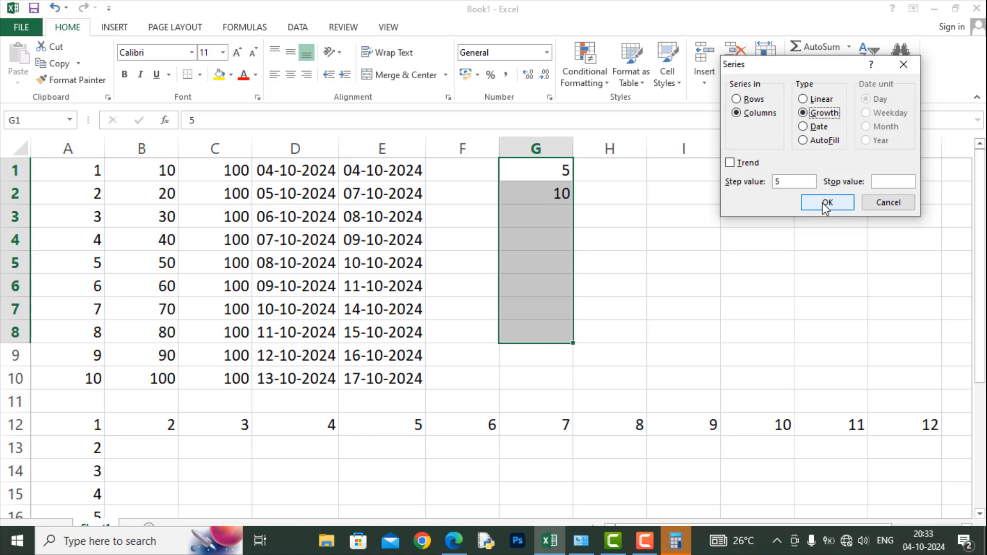
{"action": "left_click", "coordinate": [730, 163]}
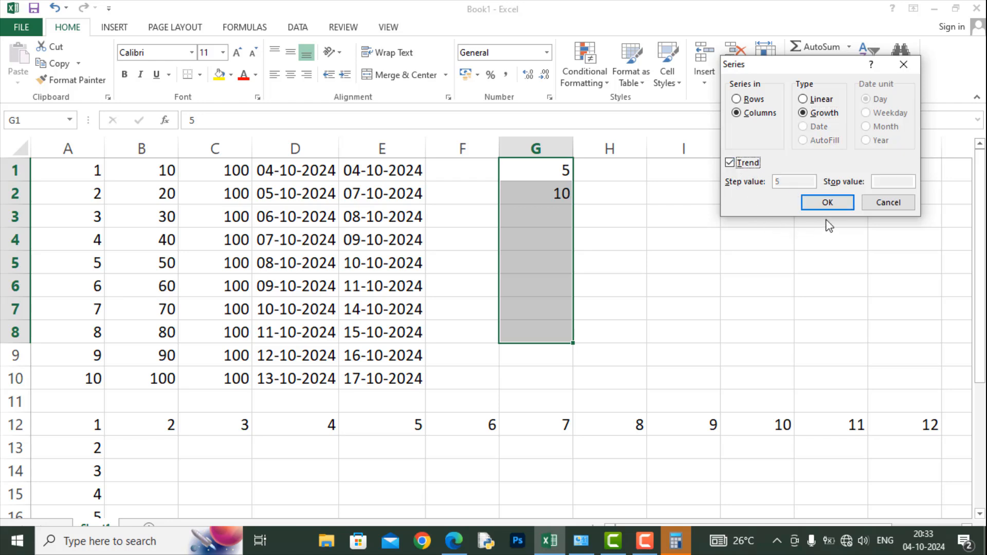
{"action": "left_click", "coordinate": [827, 203]}
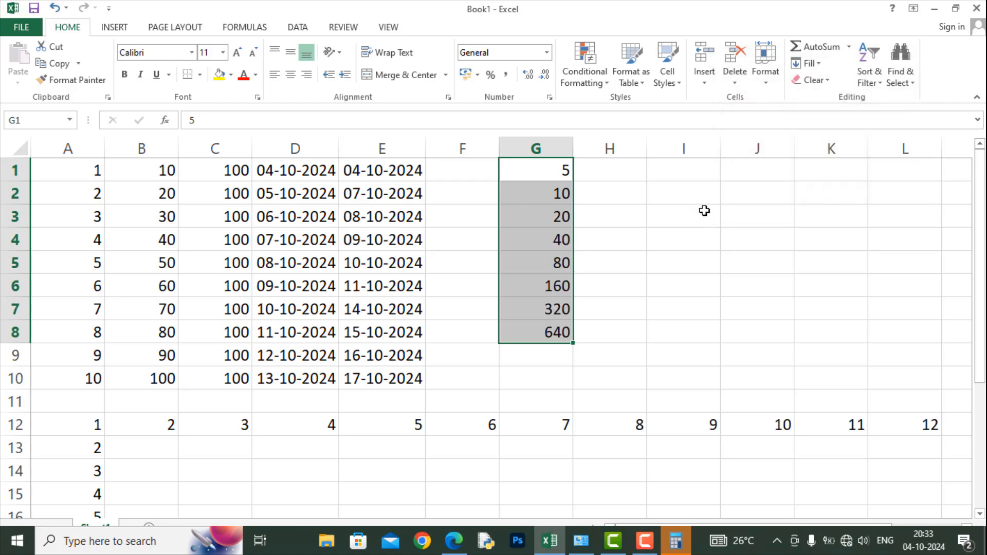